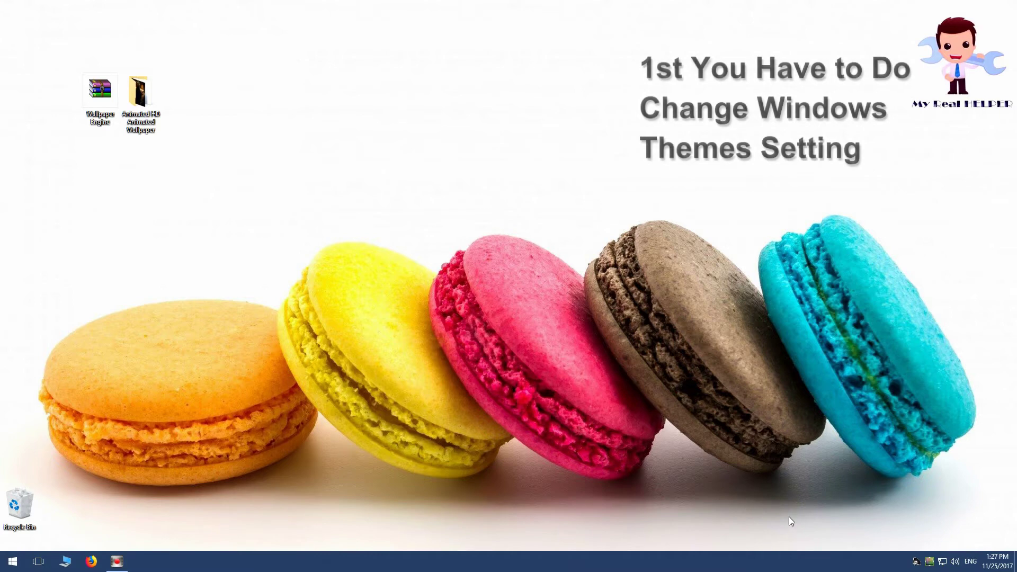
Apply the Windows default theme named Windows in the personalization theme settings, and close both settings windows.
right_click(672, 518)
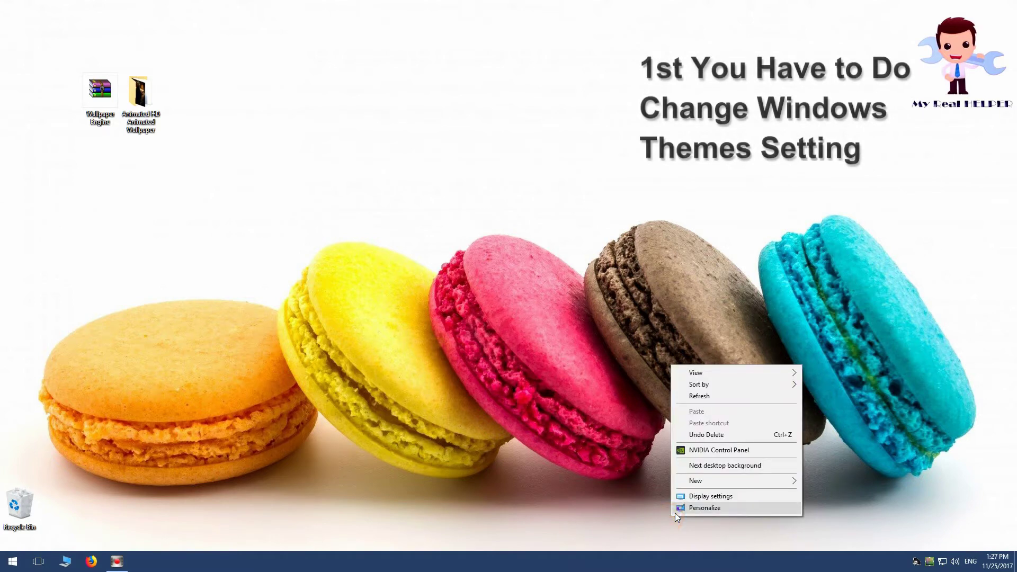
click(719, 510)
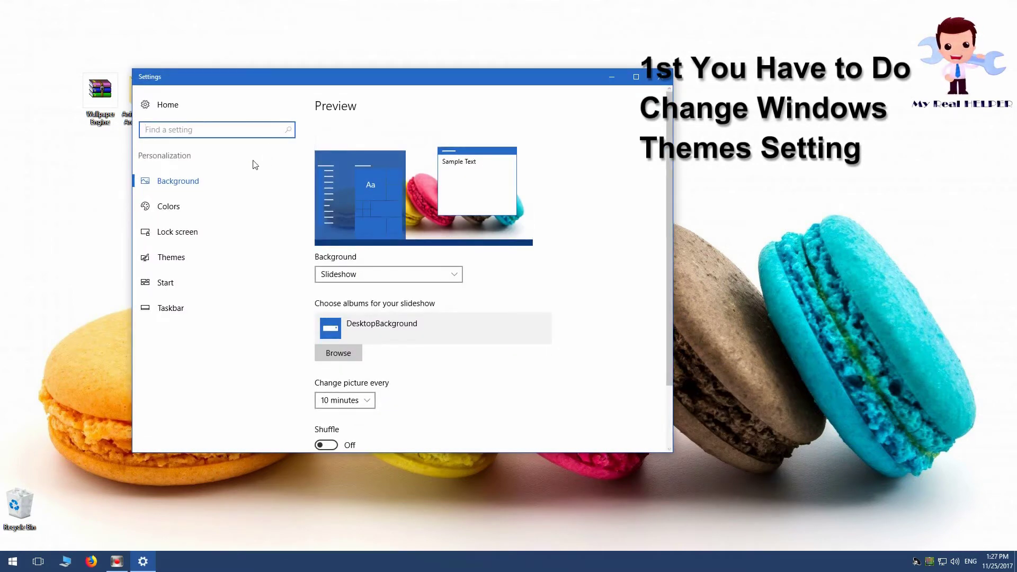
click(169, 259)
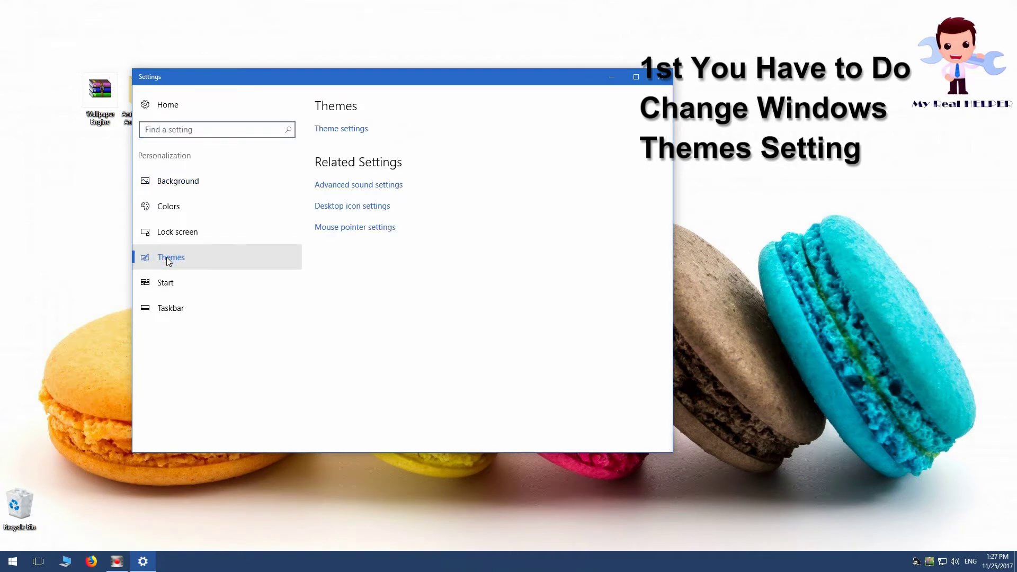
click(337, 131)
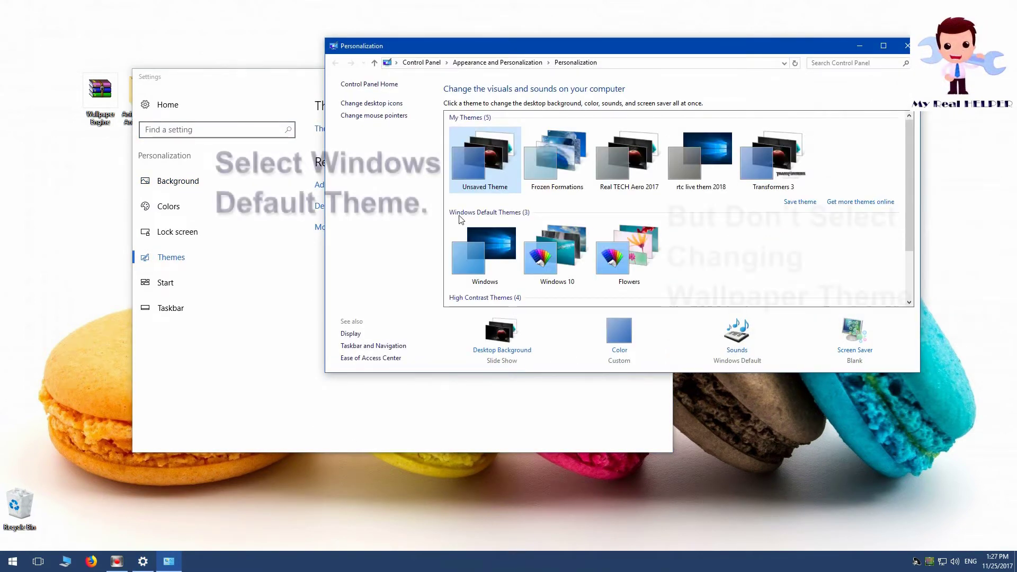
click(479, 252)
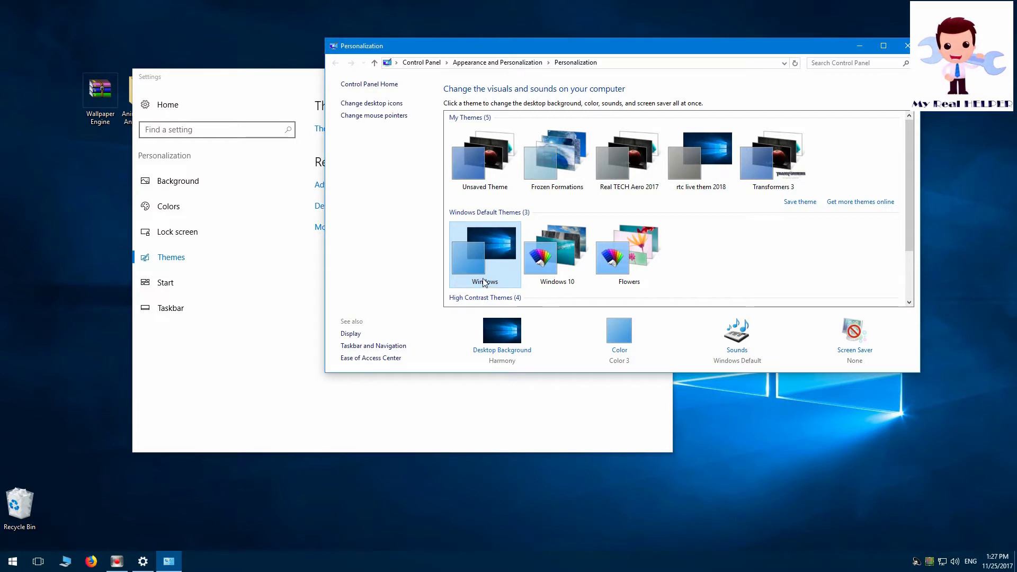
click(906, 47)
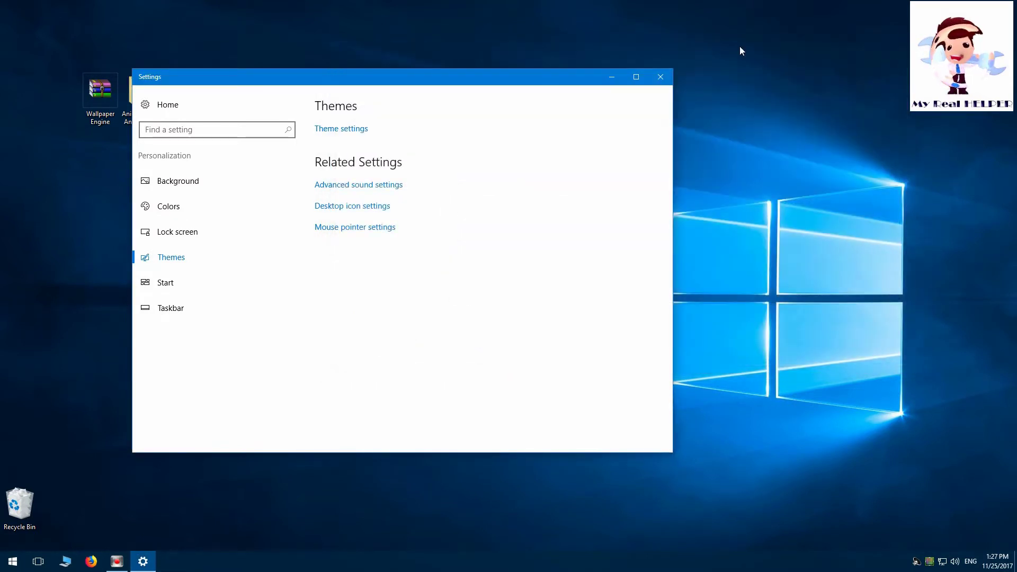
click(666, 77)
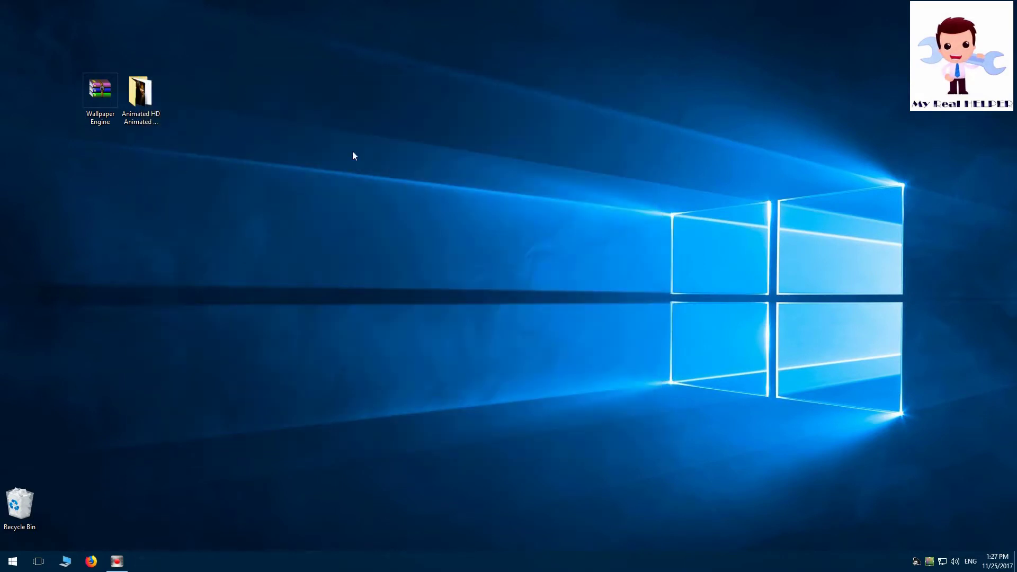
Move the Wallpaper Engine archive to the other side of the Animated HD Animated Wallpaper folder and extract it directly onto the desktop.
drag(98, 103, 212, 113)
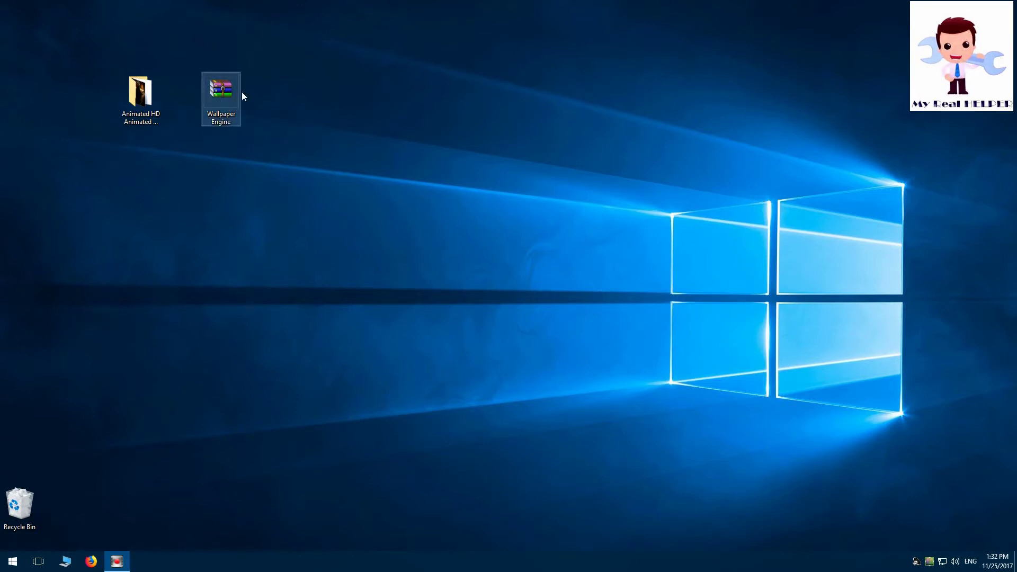
right_click(220, 99)
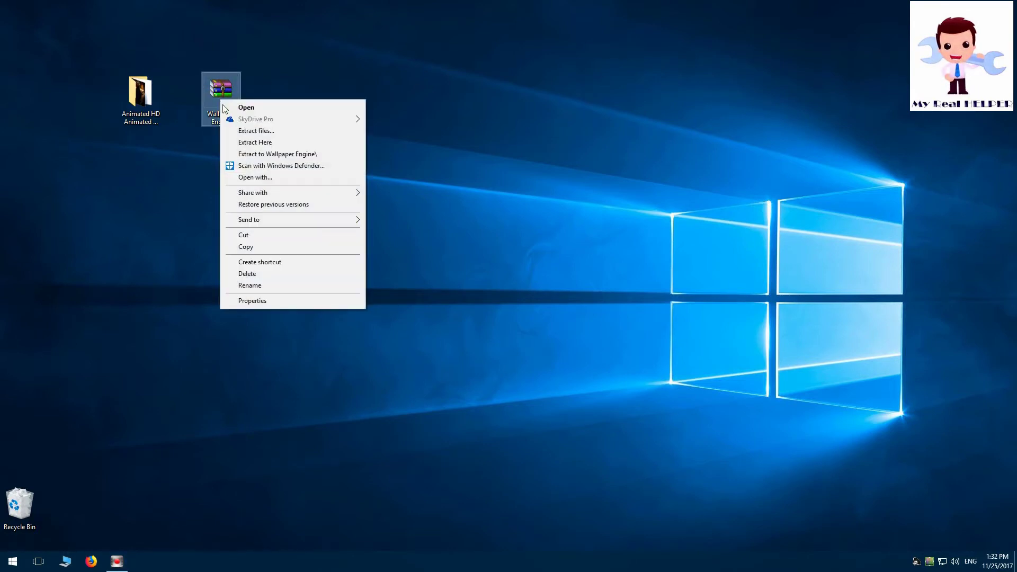
click(266, 144)
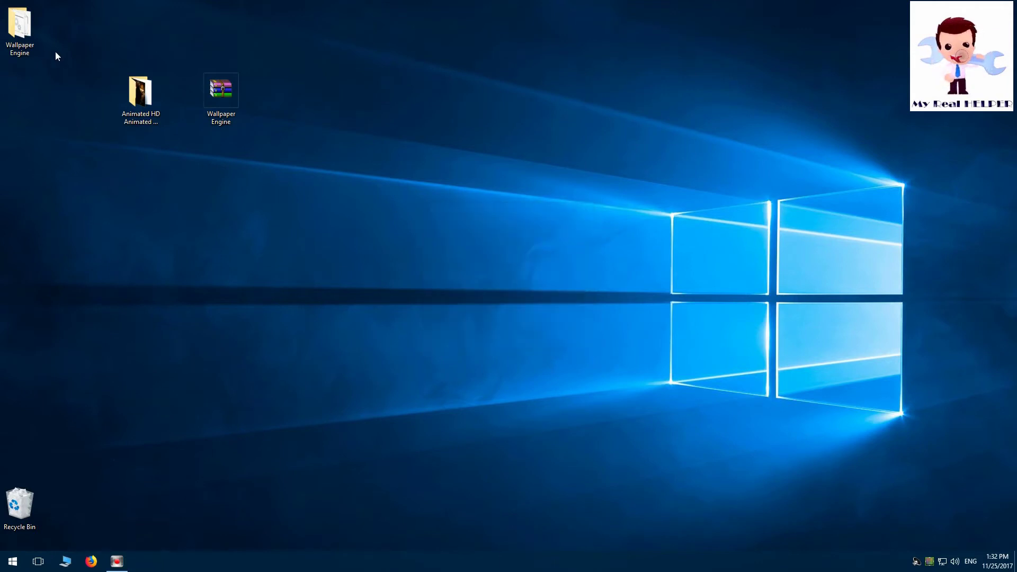
Copy the extracted Wallpaper Engine folder from the desktop to the root of drive C: and open the copy.
right_click(20, 106)
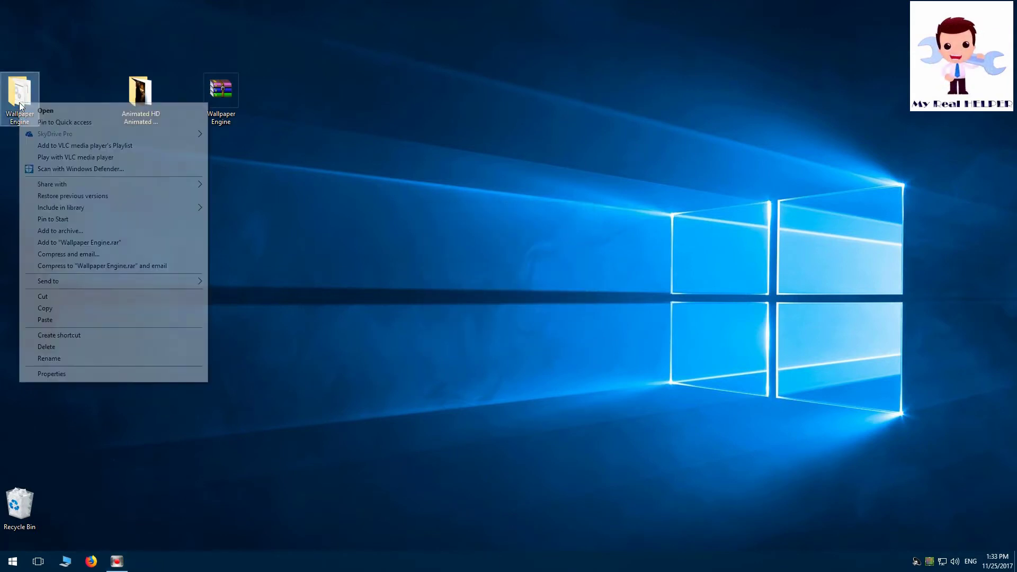
click(54, 308)
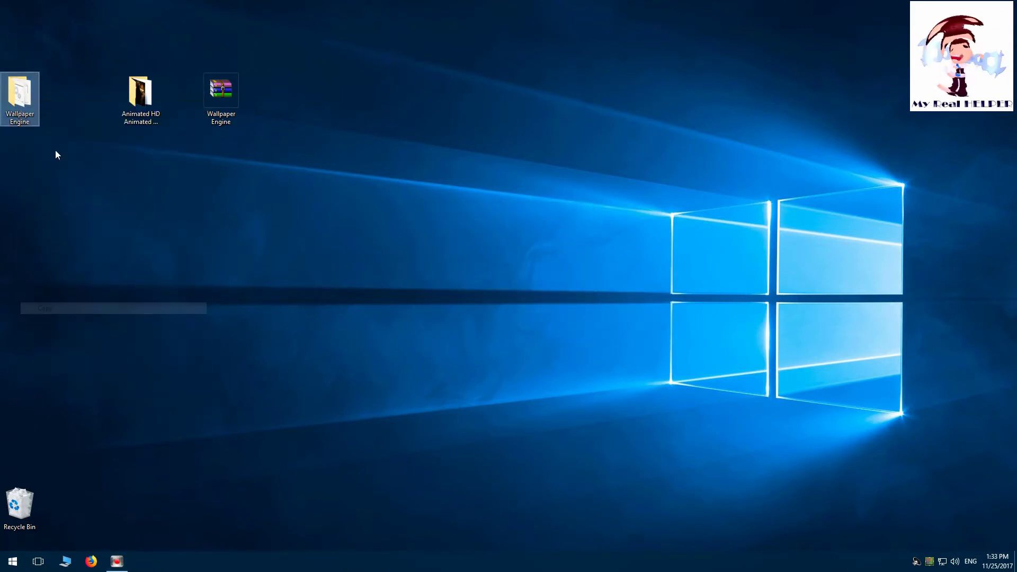
click(66, 561)
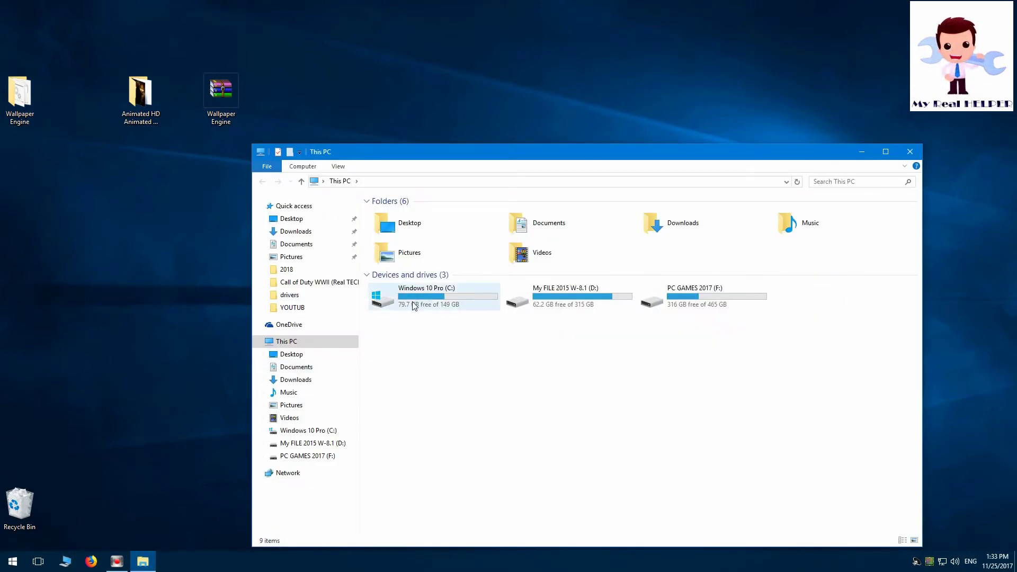
right_click(413, 305)
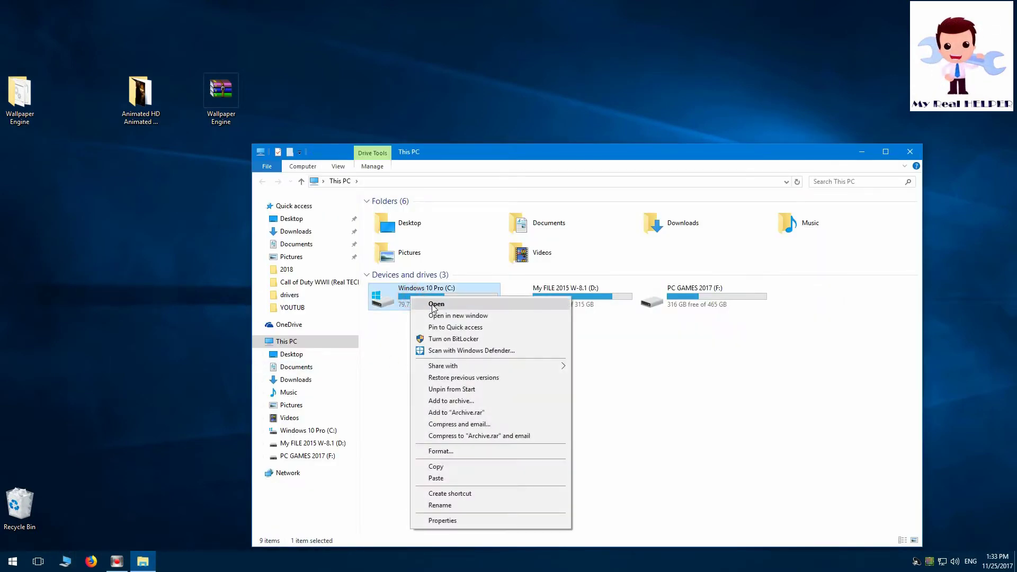
click(440, 311)
right_click(412, 334)
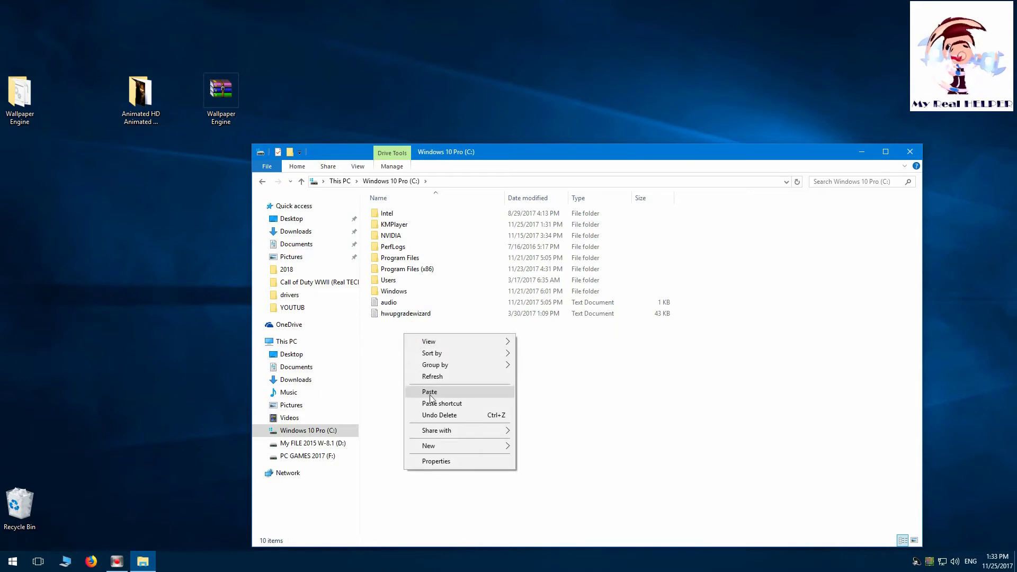
click(447, 392)
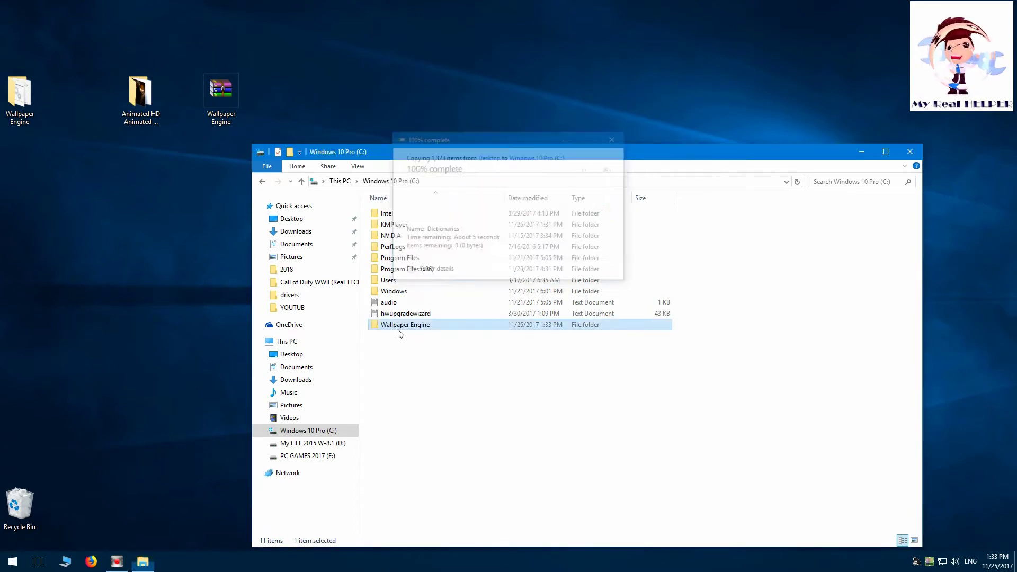
right_click(400, 324)
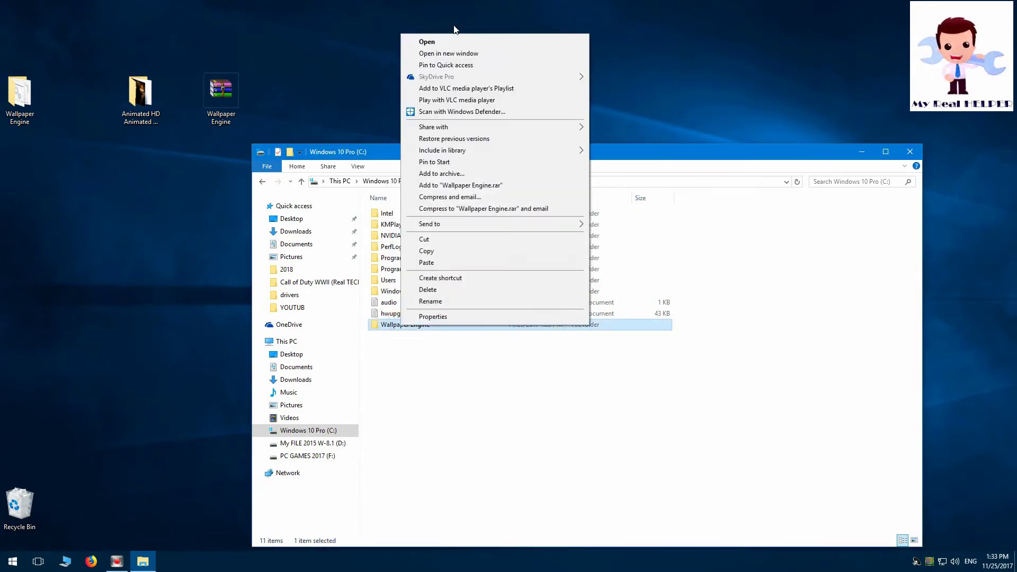
click(441, 43)
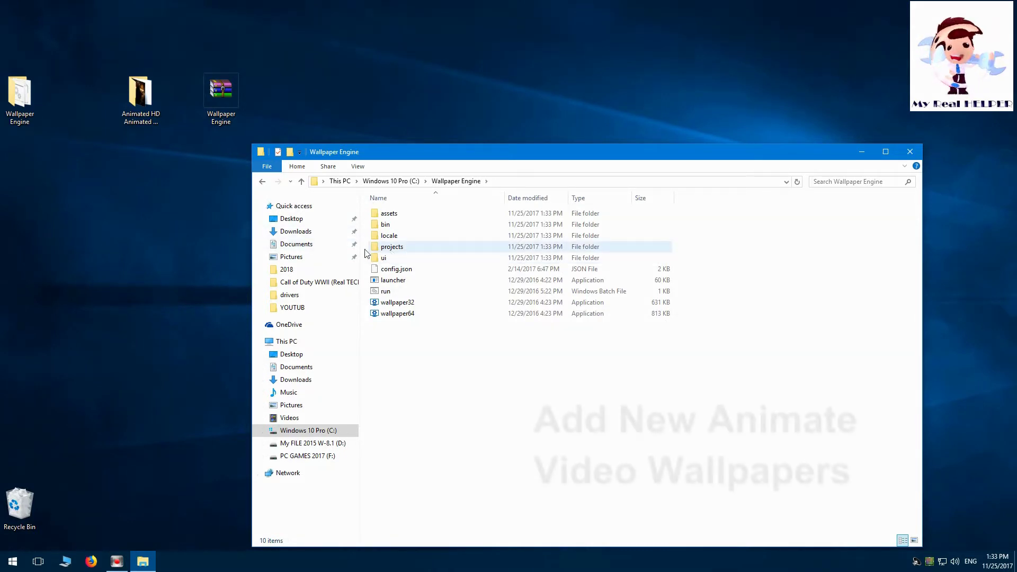
Copy both videos from the desktop folder Animated HD Animated Wallpaper to the clipboard and close that folder.
click(147, 98)
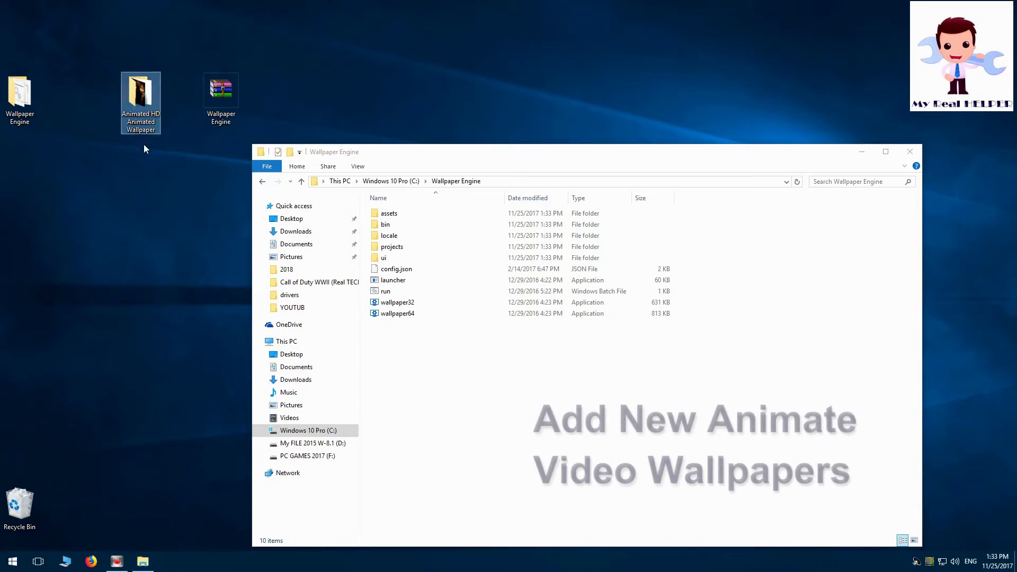
right_click(144, 113)
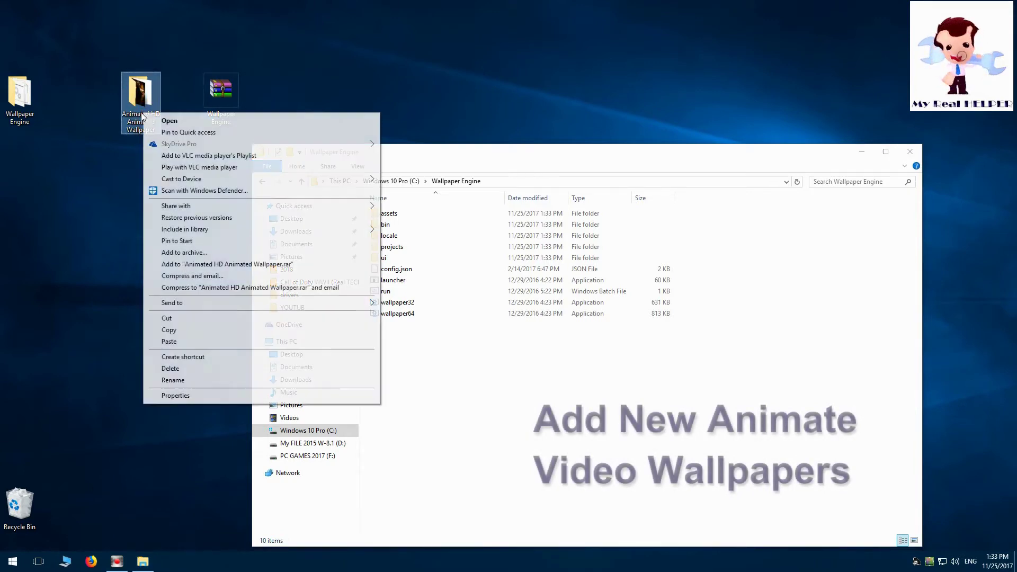
click(170, 122)
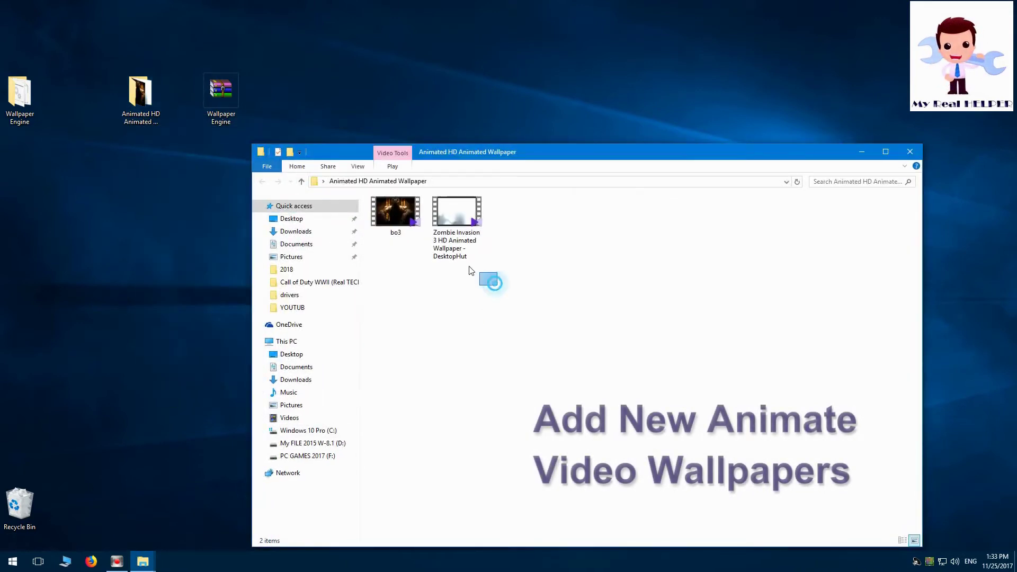
drag(470, 271, 385, 218)
right_click(401, 221)
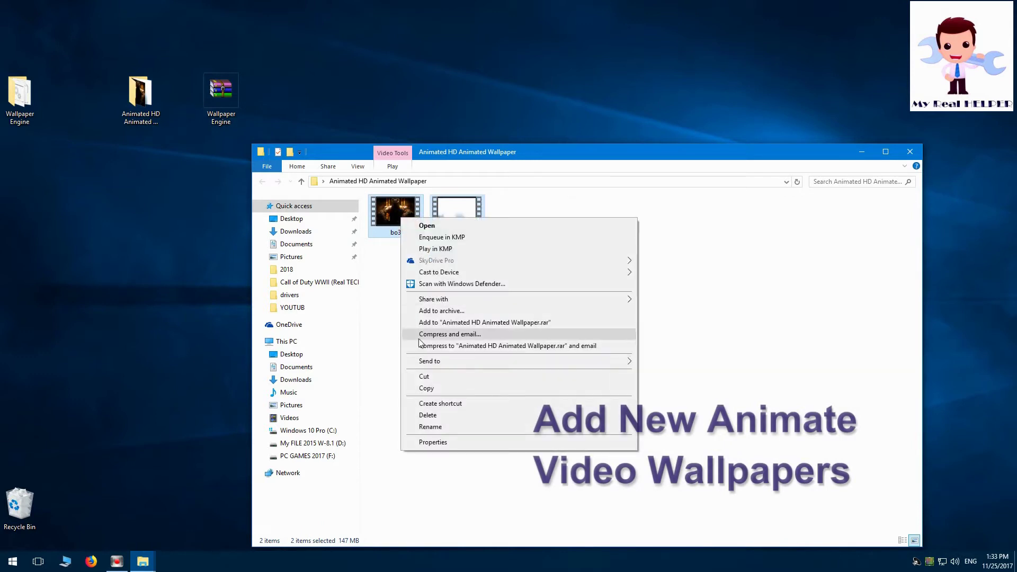
click(430, 388)
click(919, 152)
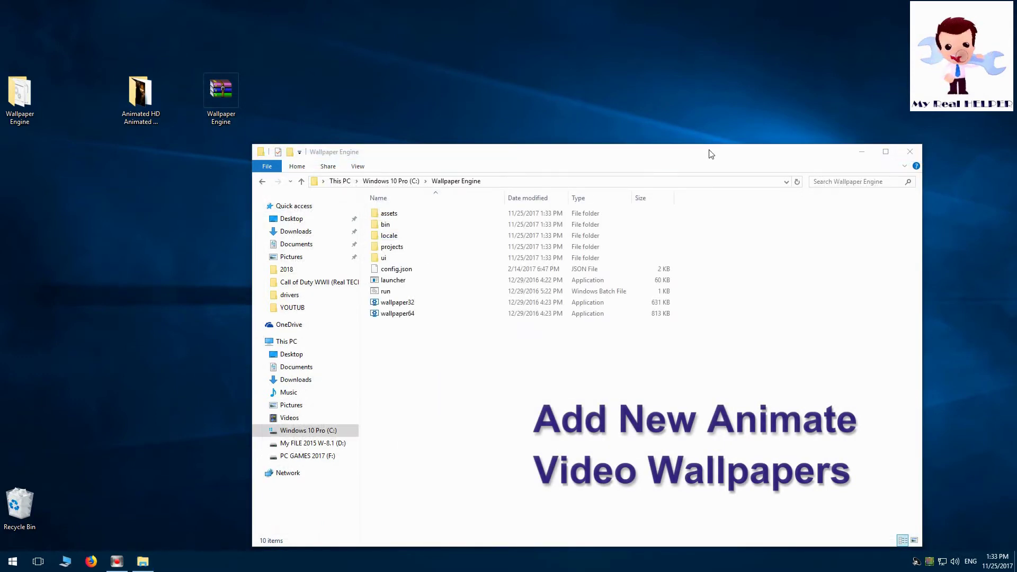
Paste the copied videos into the projects\defaultprojects subfolder of Wallpaper Engine on drive C:.
drag(711, 153, 670, 131)
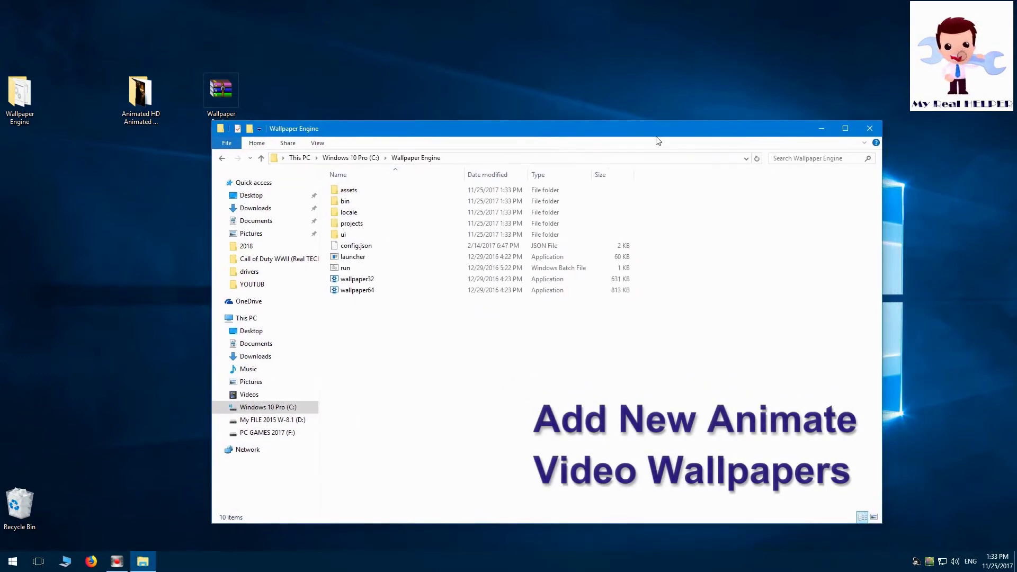
right_click(351, 317)
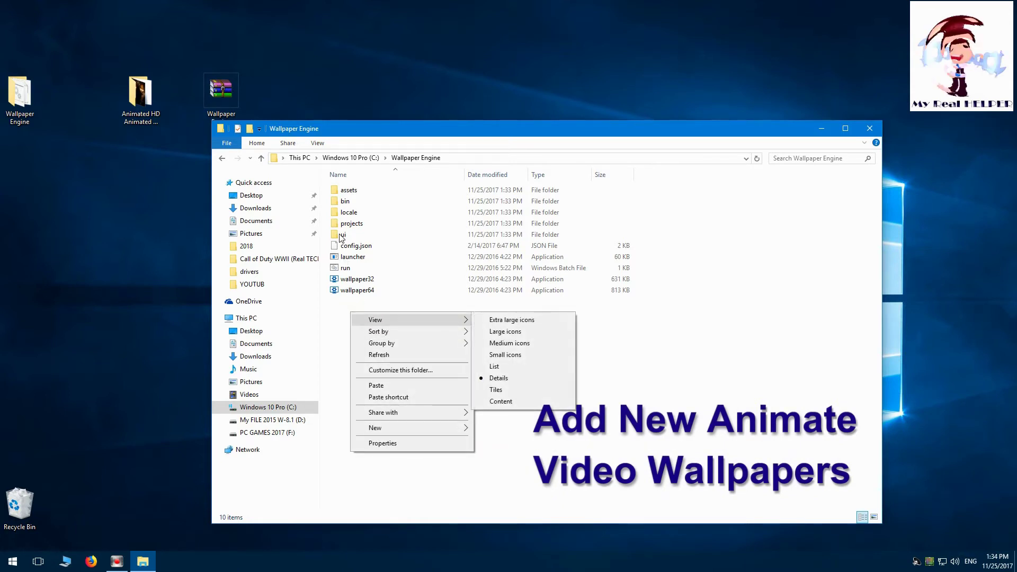
click(358, 225)
right_click(352, 229)
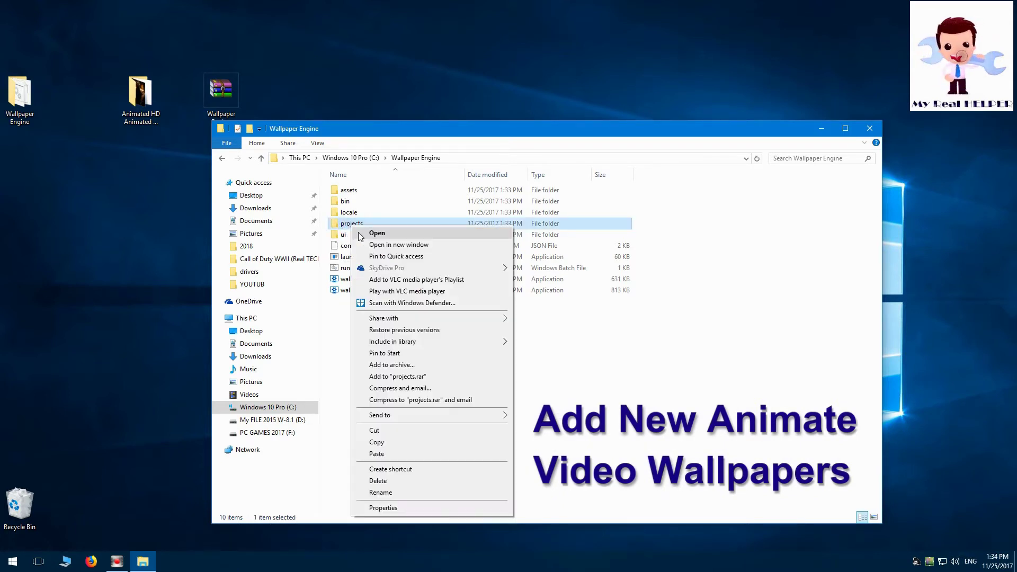
click(379, 236)
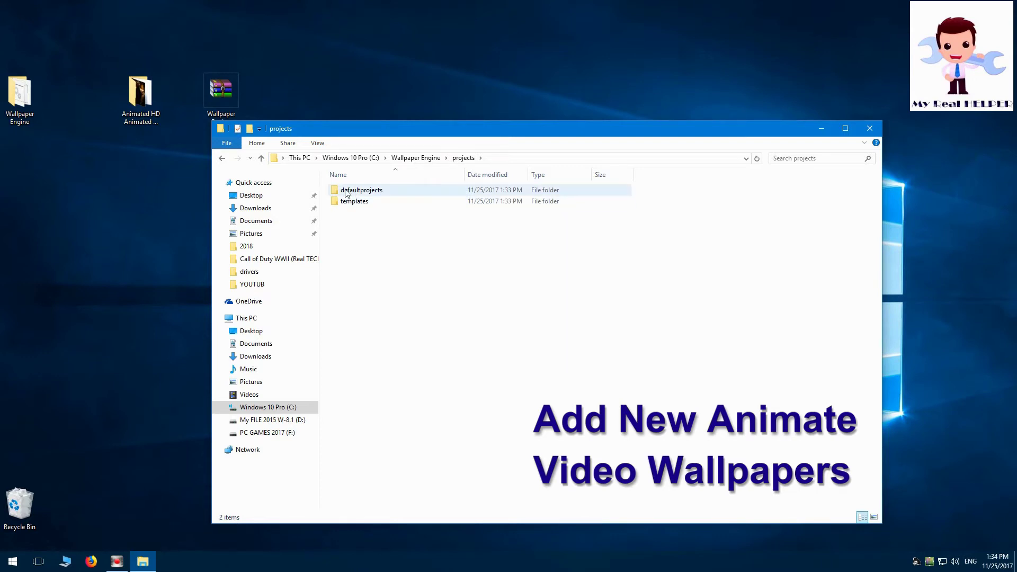
right_click(362, 195)
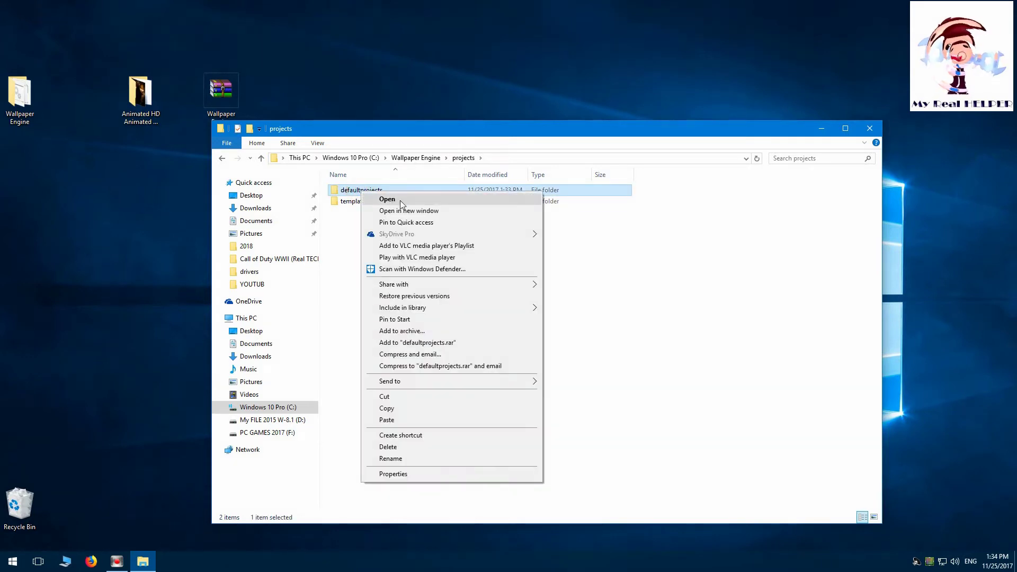
click(400, 201)
right_click(357, 371)
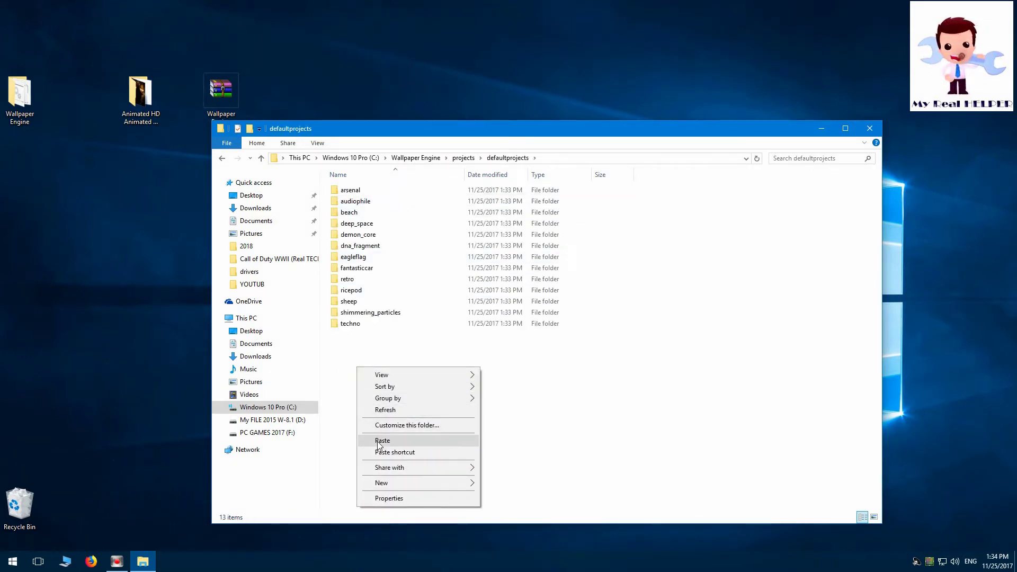
click(378, 441)
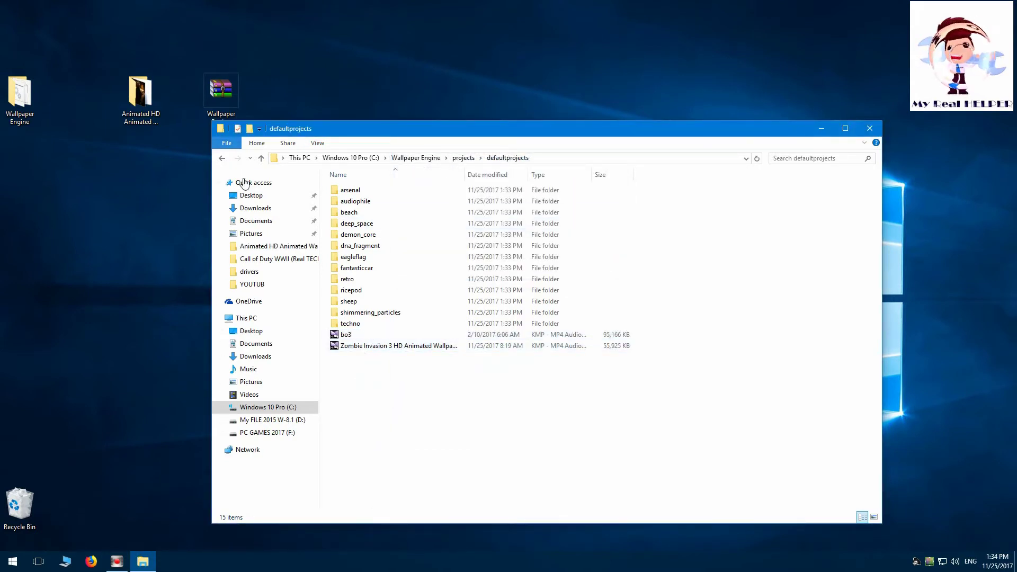
Run wallpaper64 as administrator from the main Wallpaper Engine folder and open its Change Wallpaper window.
click(221, 159)
click(222, 158)
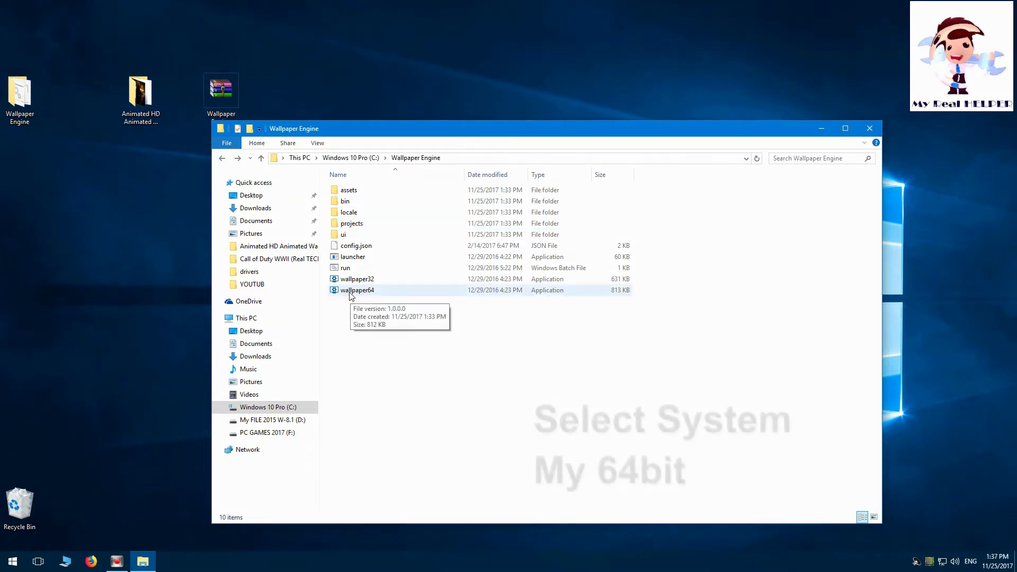
click(346, 292)
right_click(350, 291)
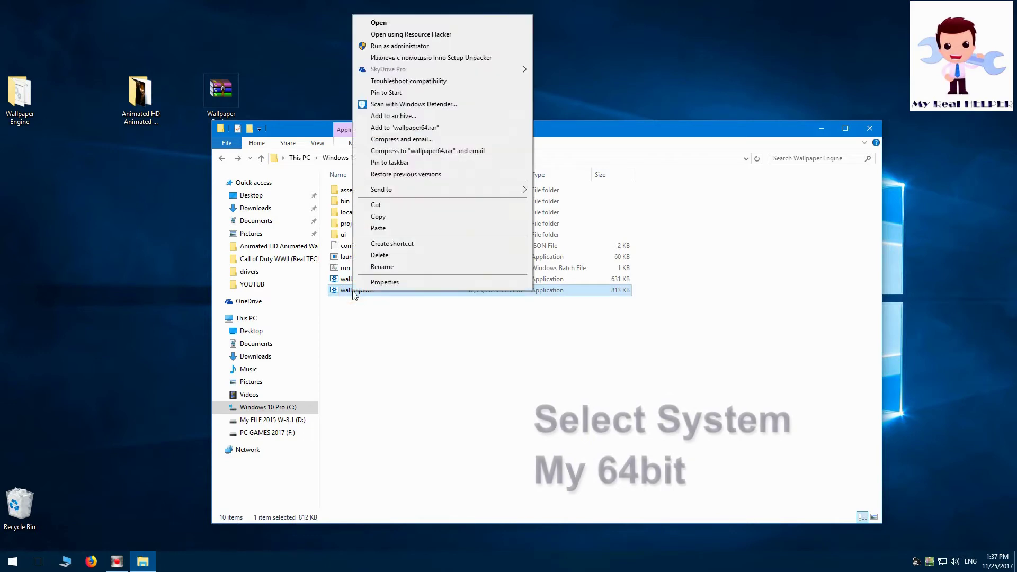
click(394, 46)
click(470, 364)
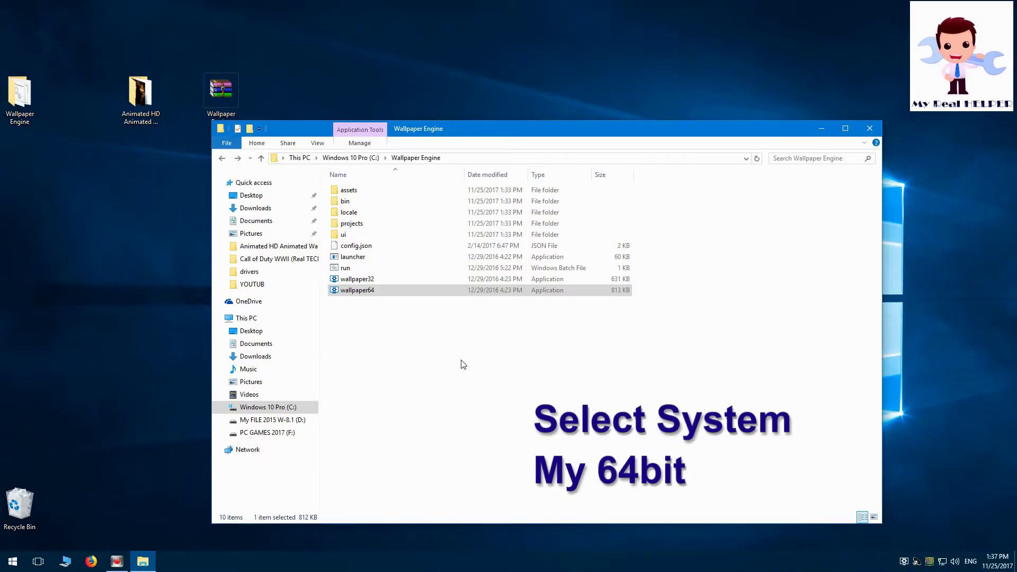
right_click(906, 562)
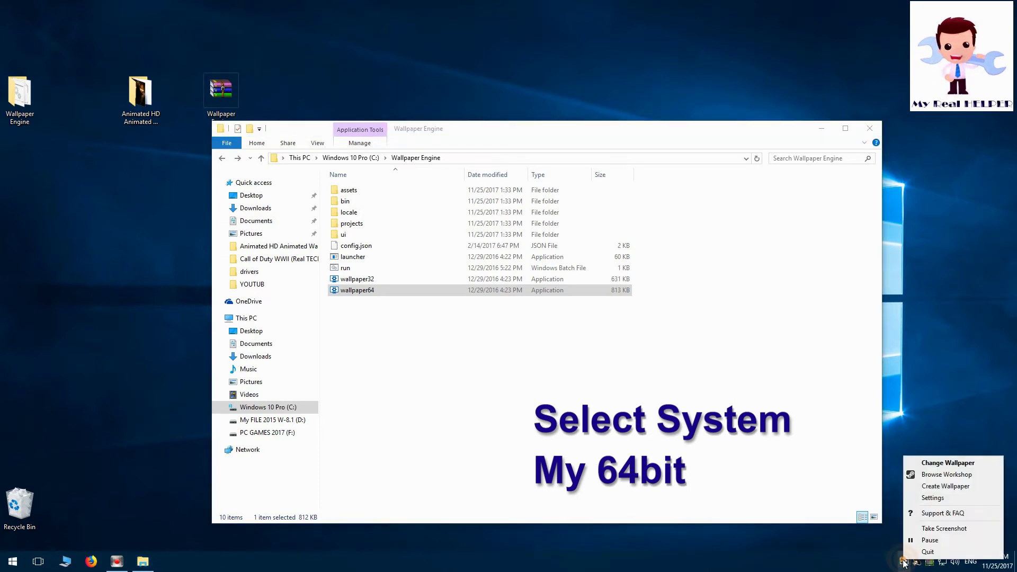
click(938, 464)
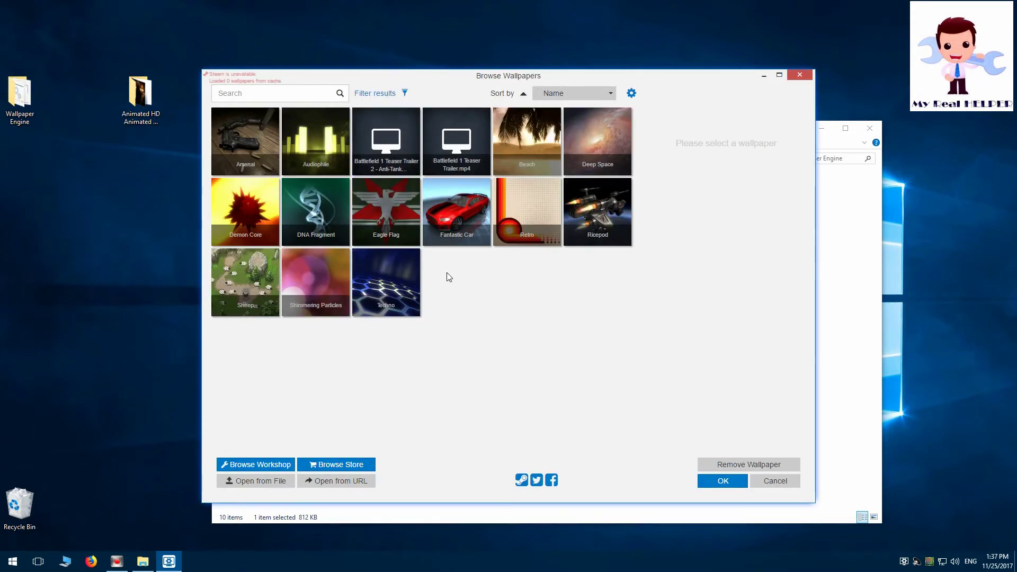
Preview the Deep Space wallpaper on the desktop and close the File Explorer window behind the wallpaper browser.
click(593, 145)
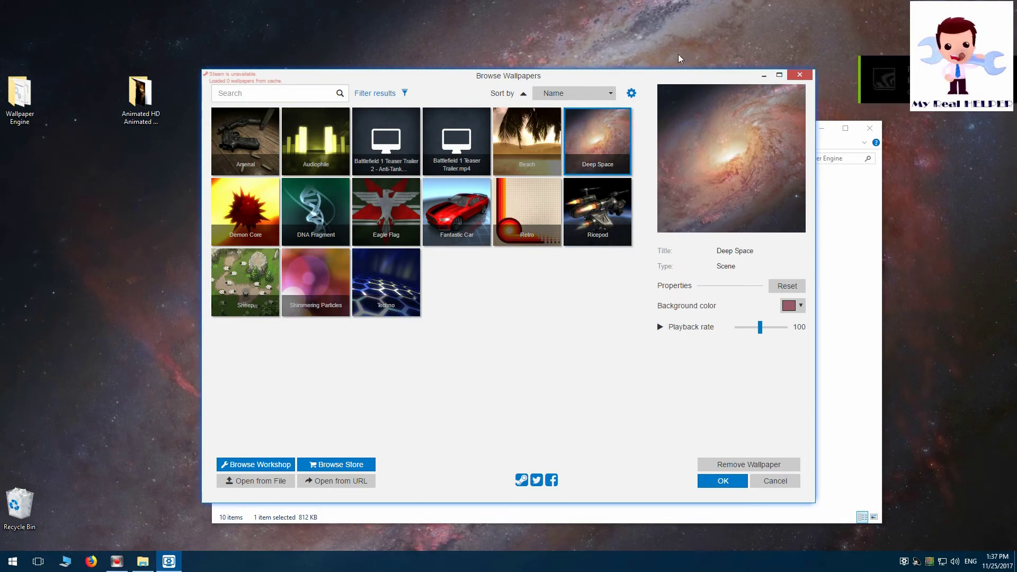
mouse_move(658, 78)
mouse_down()
mouse_move(586, 329)
mouse_move(531, 271)
mouse_move(661, 223)
mouse_move(627, 234)
mouse_move(641, 109)
mouse_move(664, 84)
mouse_move(679, 302)
mouse_move(691, 298)
mouse_move(651, 98)
mouse_move(658, 87)
mouse_up()
click(688, 137)
click(861, 133)
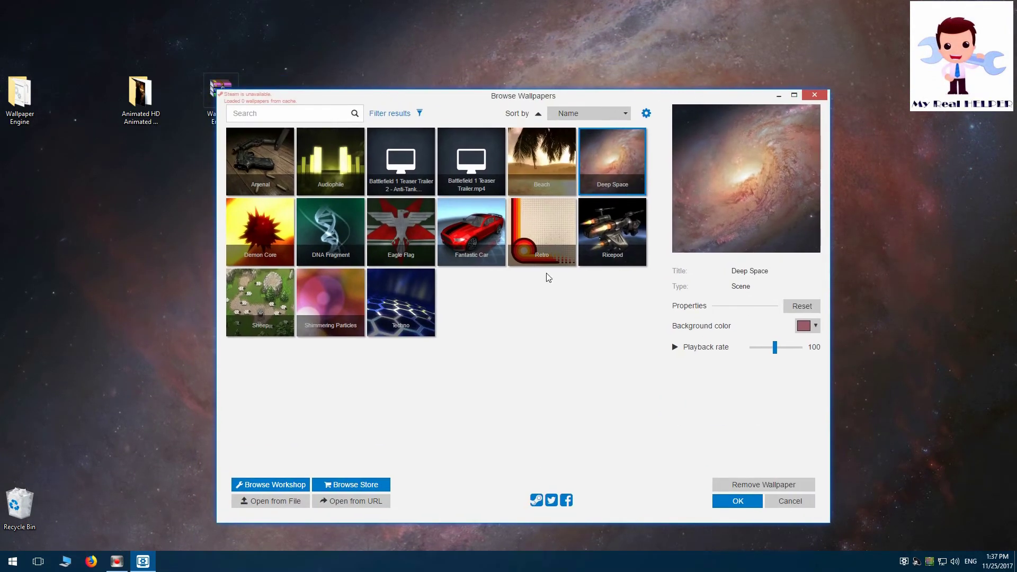
Load the bo3 video from the projects\defaultprojects folder as the wallpaper and accept it.
click(288, 502)
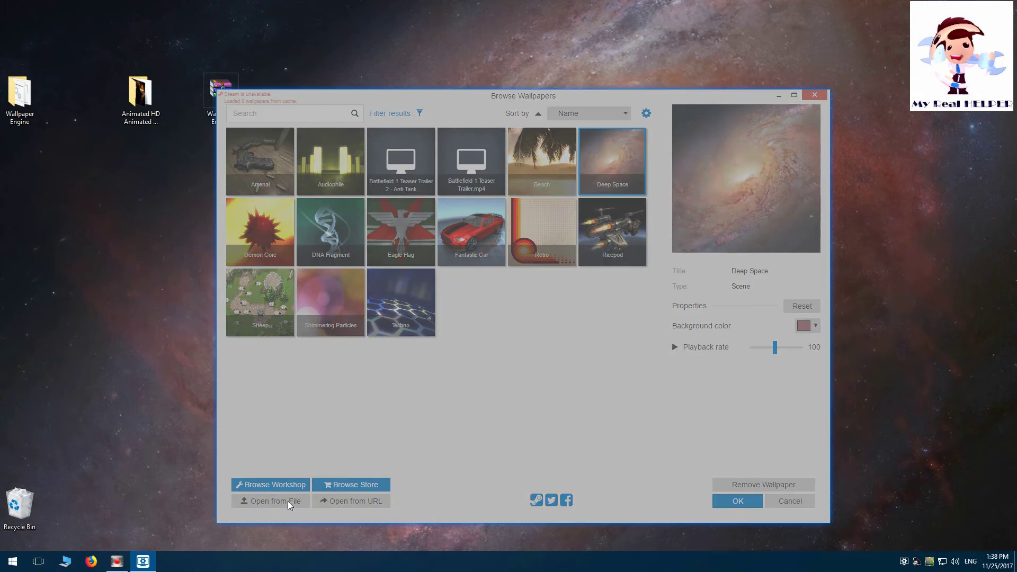
click(136, 78)
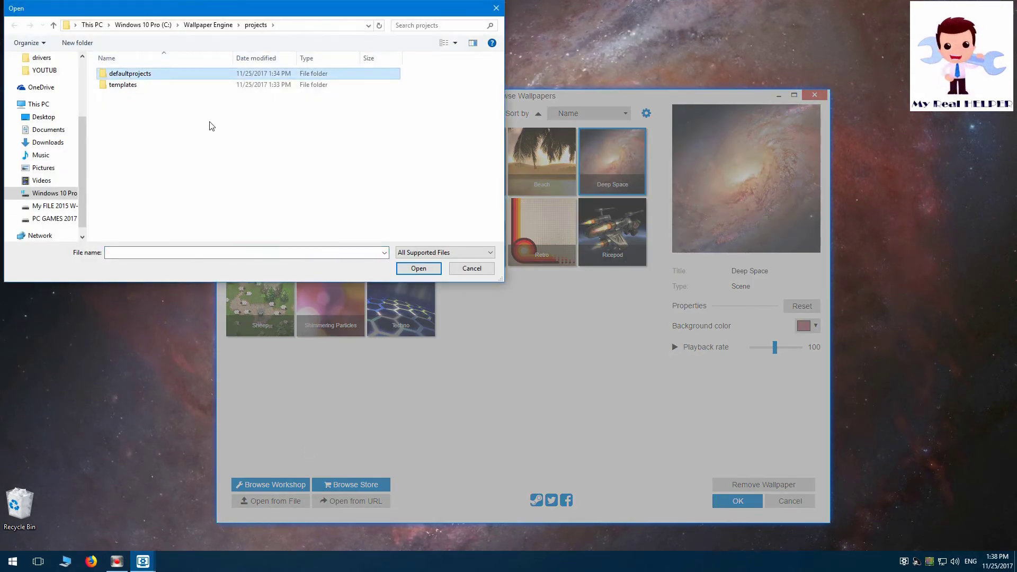
right_click(132, 78)
click(375, 170)
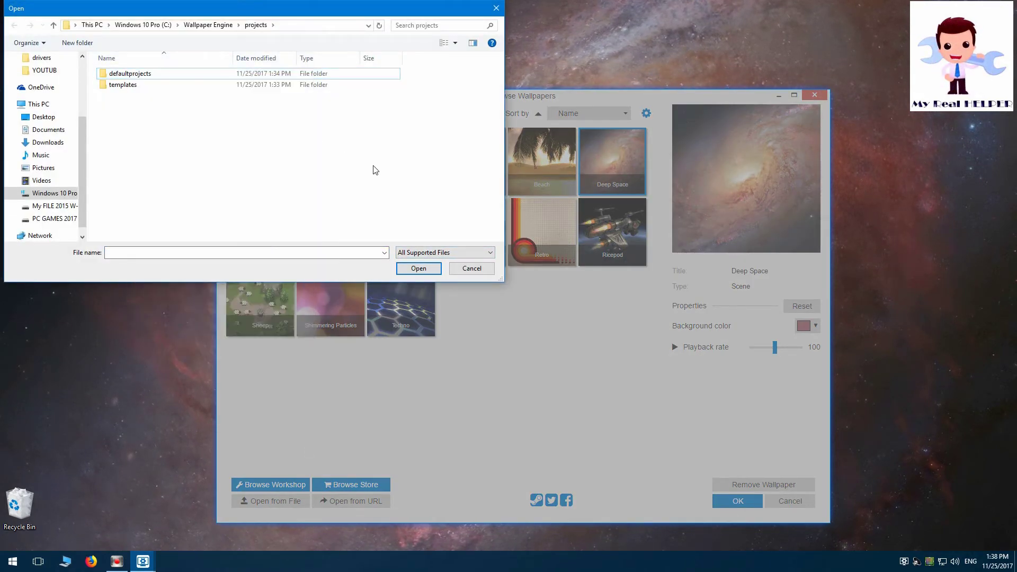
double_click(124, 76)
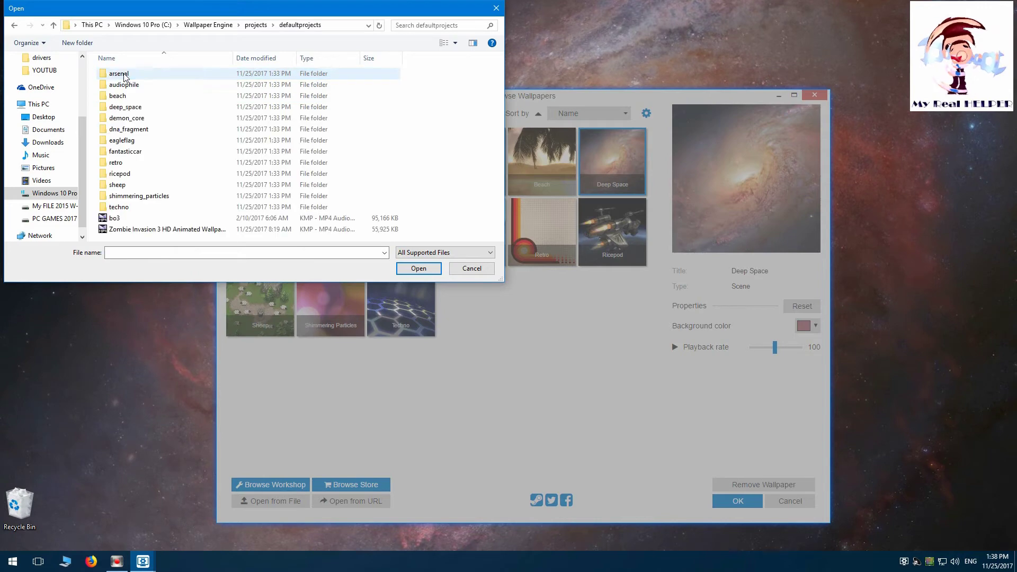
click(115, 218)
click(416, 268)
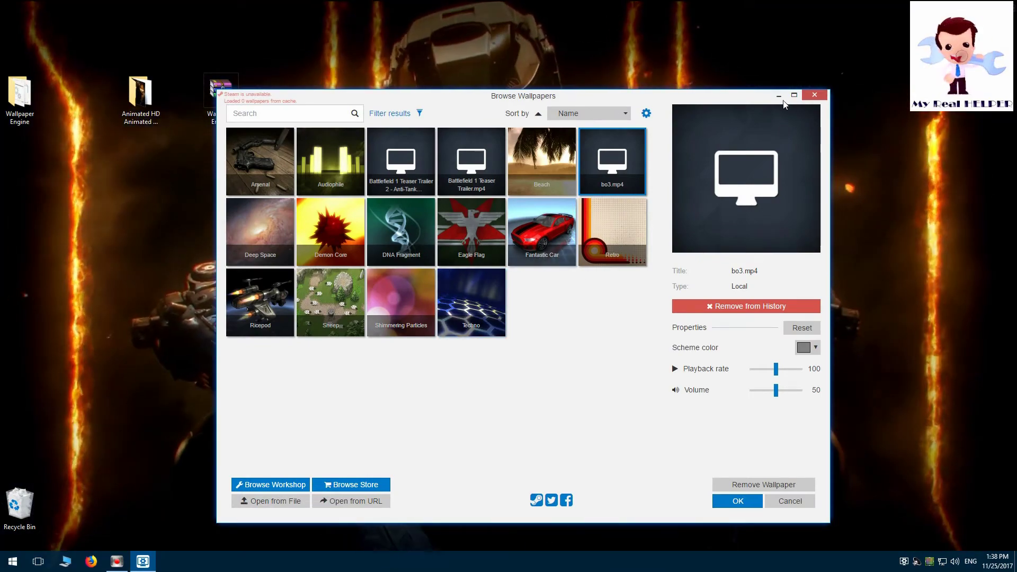
drag(717, 99, 745, 80)
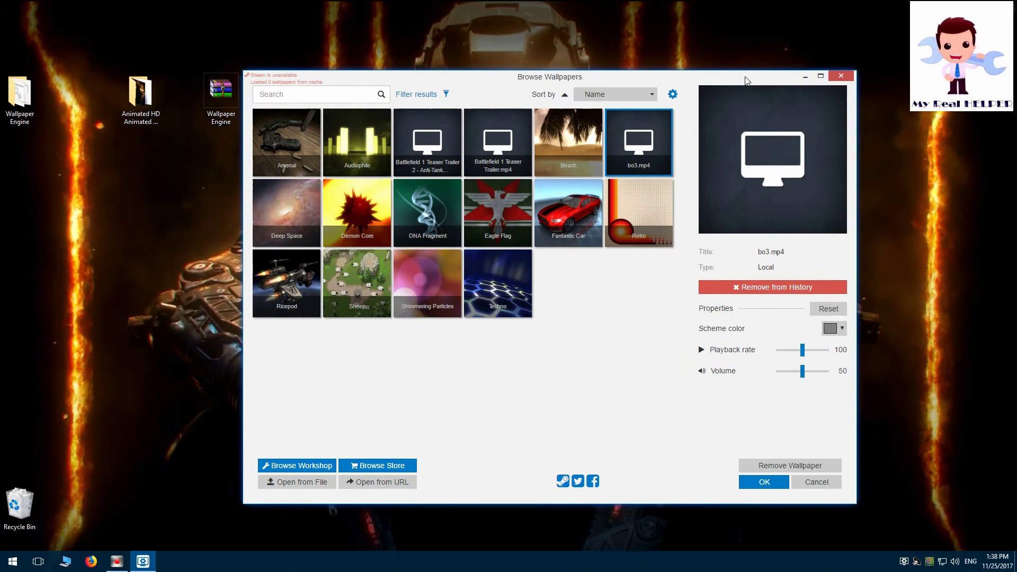
click(771, 484)
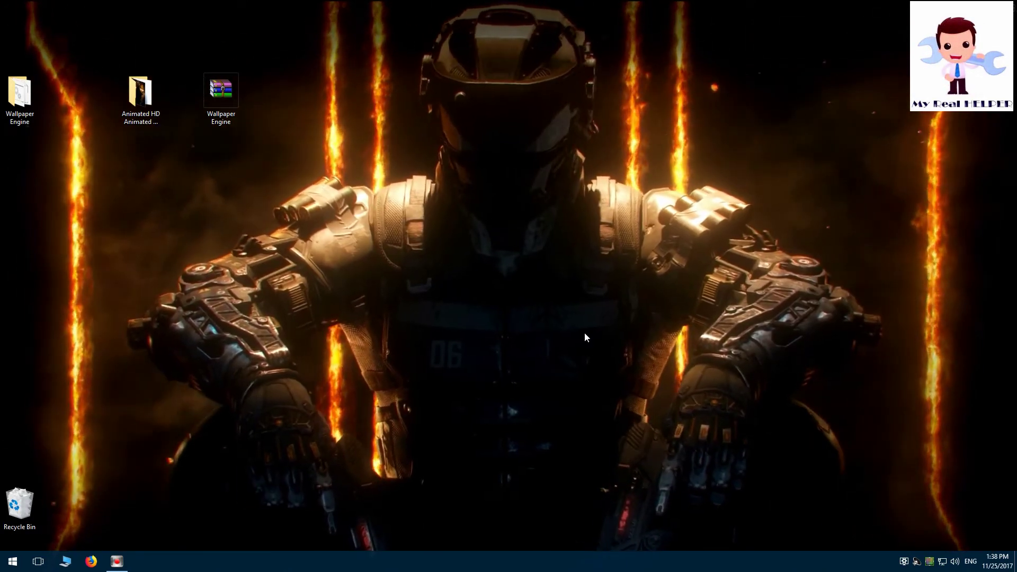
Reopen the wallpaper browser, load the Zombie Invasion 3 HD Animated Wallpaper video from defaultprojects, and minimize the browser to reveal the desktop.
right_click(901, 564)
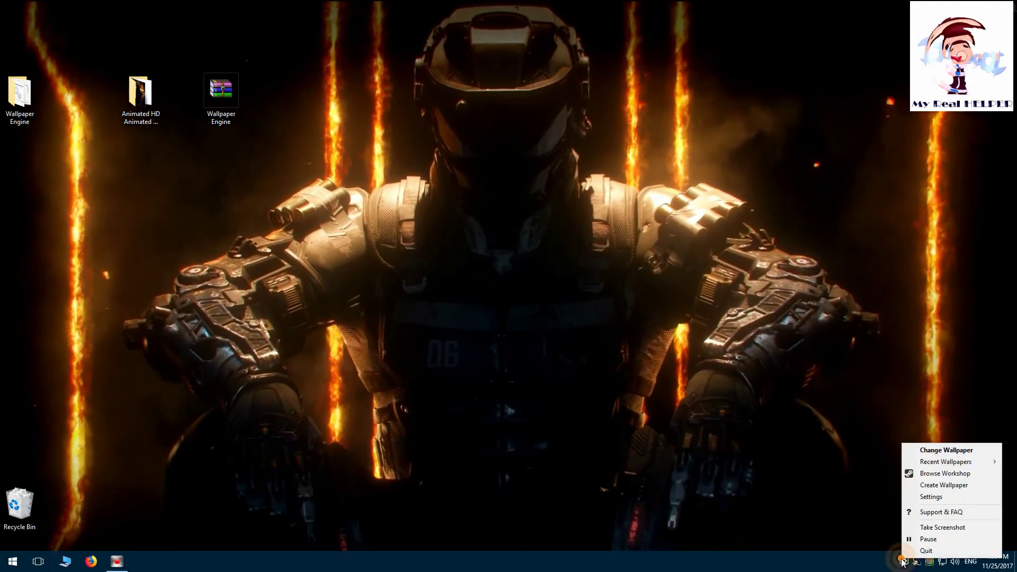
click(931, 450)
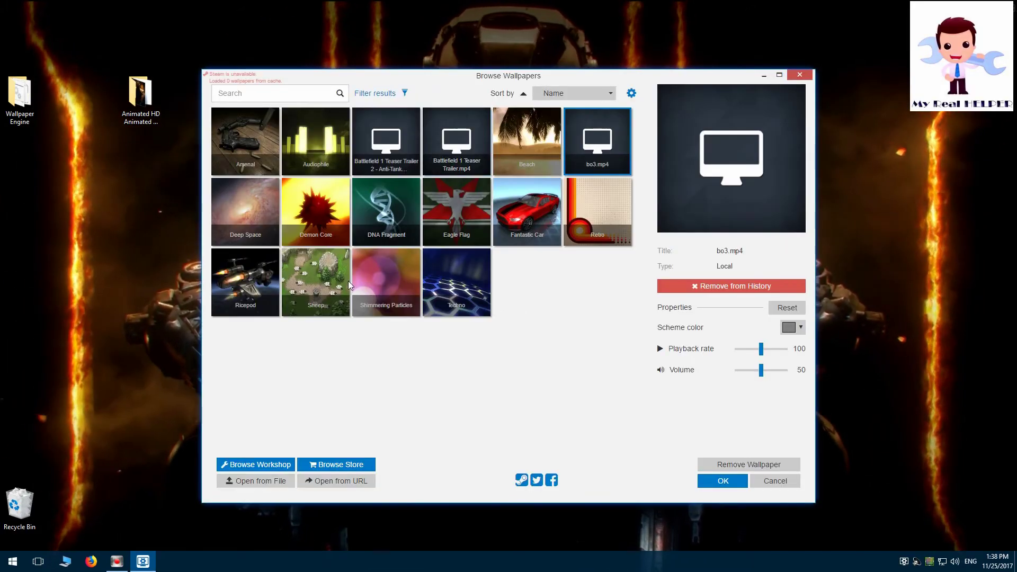
click(265, 483)
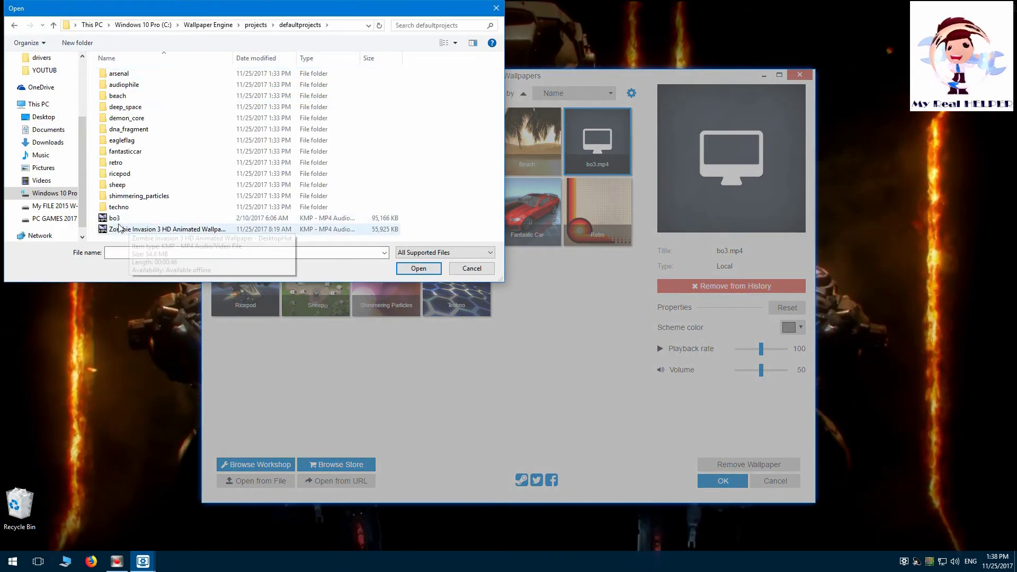
click(166, 230)
click(430, 268)
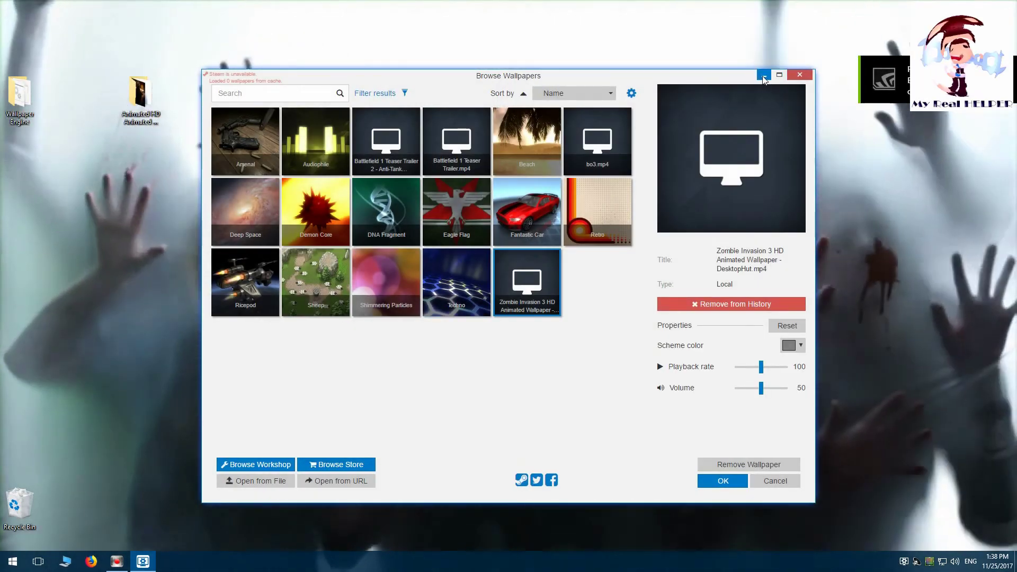
click(763, 75)
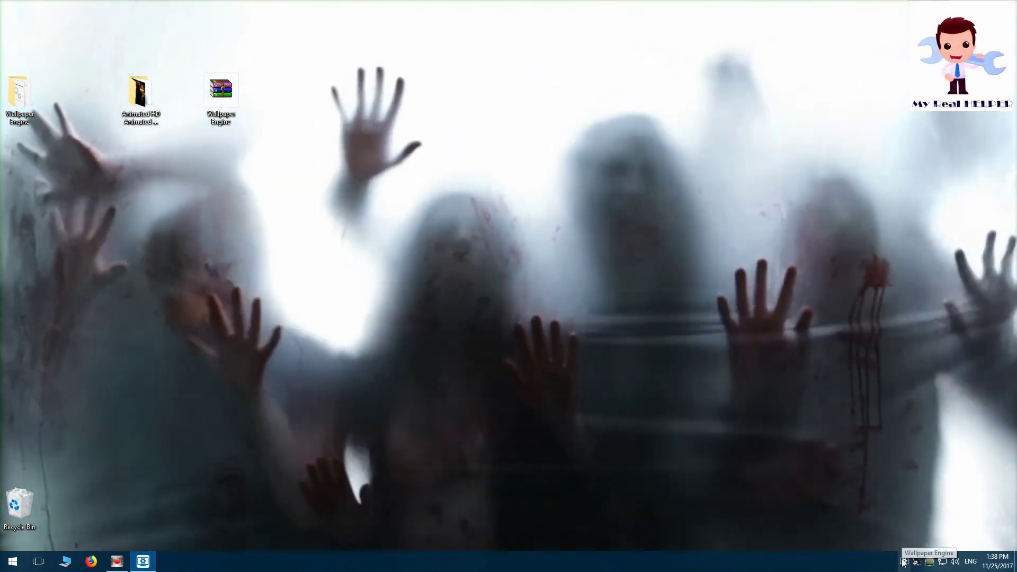
Bring back the wallpaper browser and set the Zombie Invasion 3 wallpaper's volume to 0 and playback rate to 100.
right_click(903, 561)
click(929, 451)
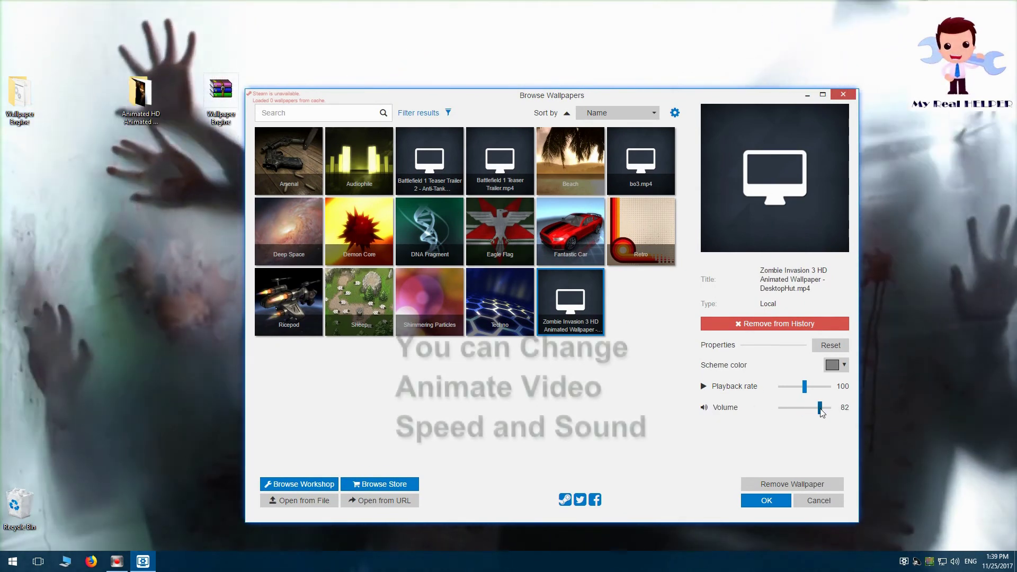
drag(805, 411, 676, 412)
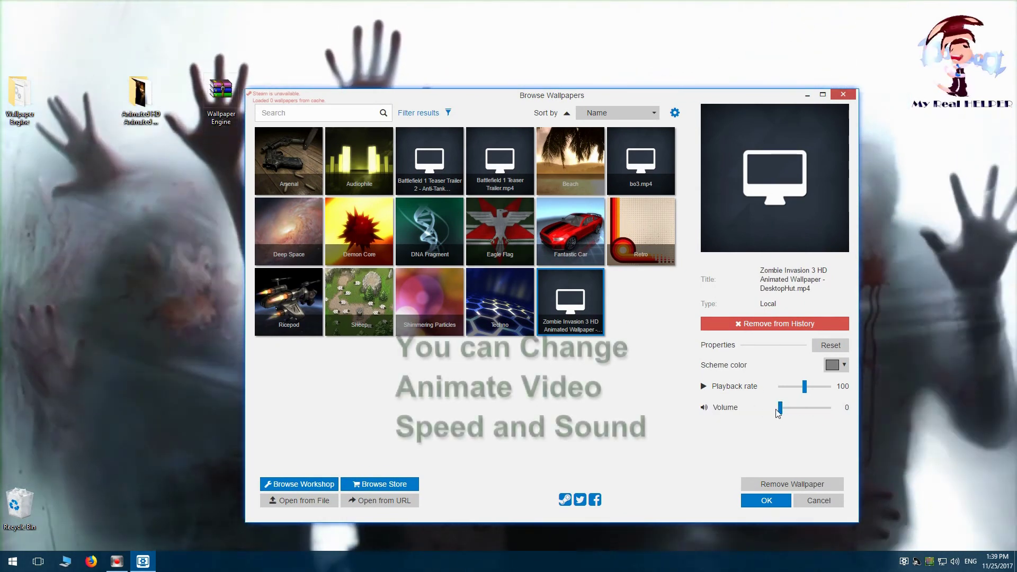
mouse_move(780, 408)
mouse_down()
mouse_move(810, 415)
mouse_move(775, 415)
mouse_up()
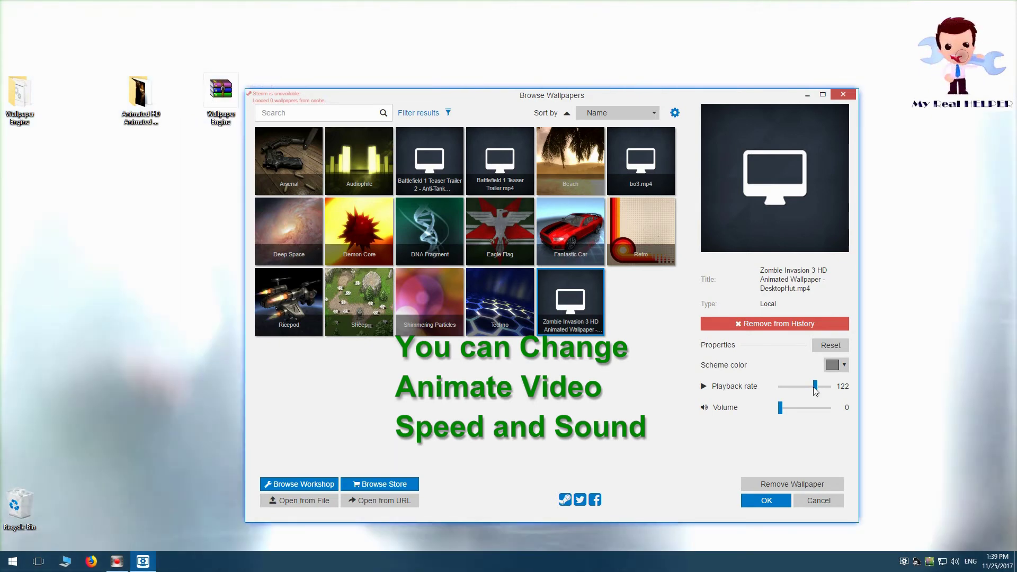
drag(820, 392, 808, 391)
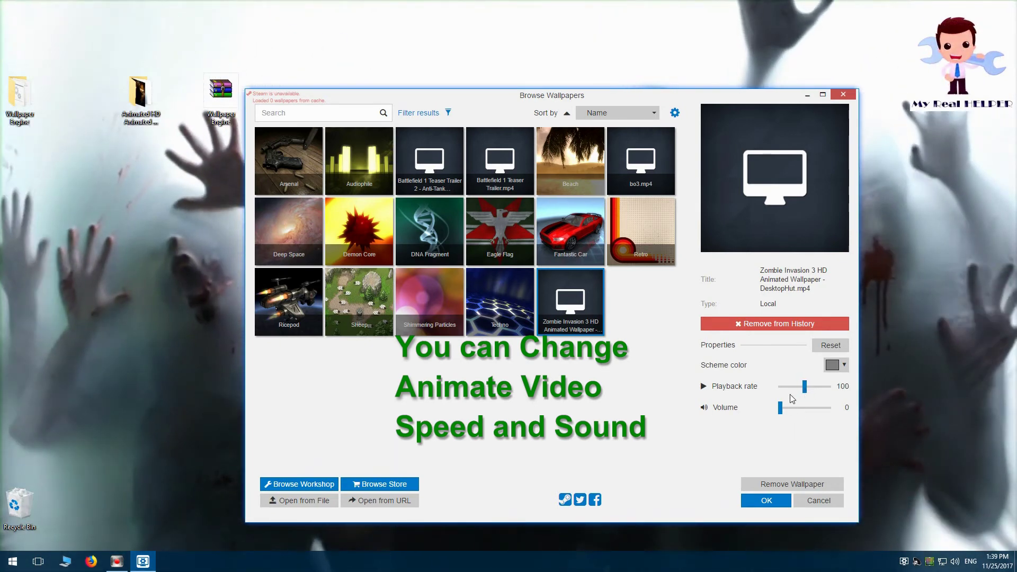
Set the Zombie Invasion 3 wallpaper's volume to 50 and accept the wallpaper settings.
drag(780, 408, 806, 414)
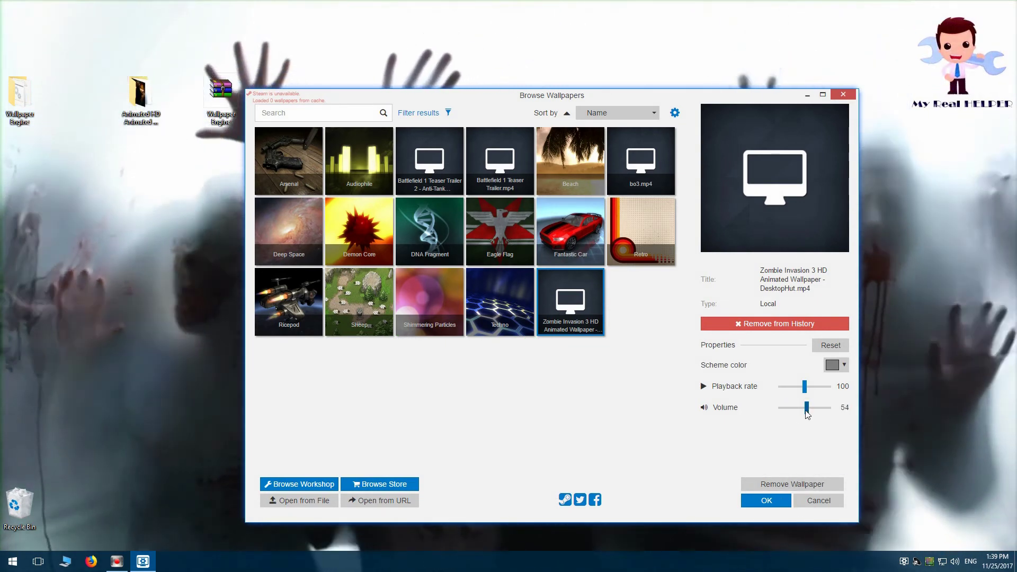
drag(806, 415, 806, 414)
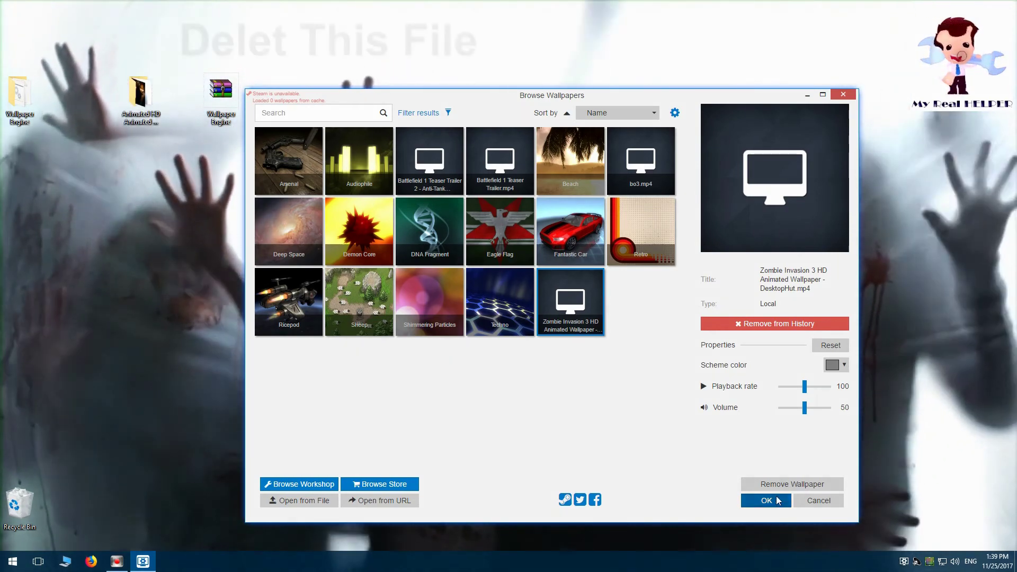
click(766, 501)
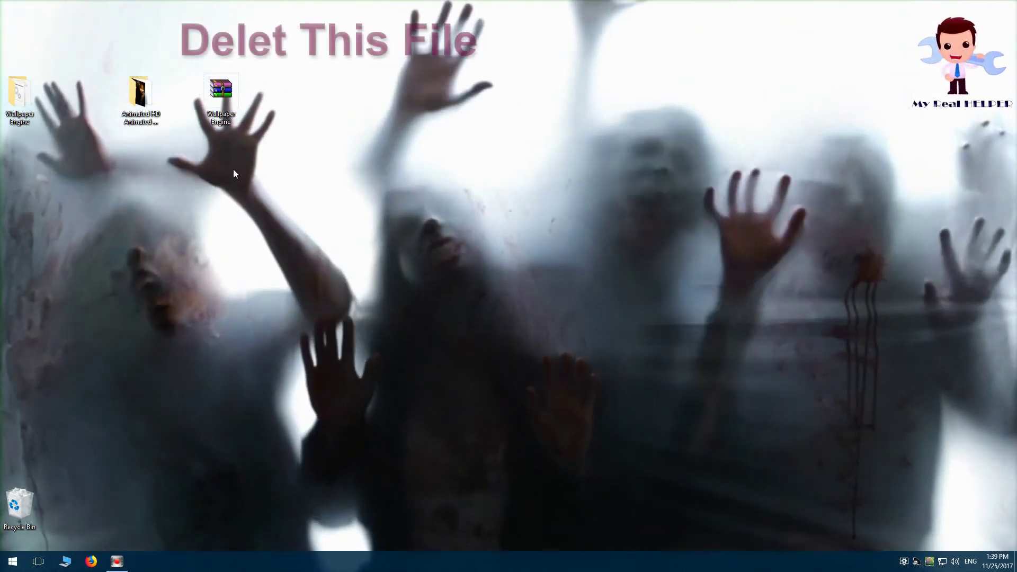
Delete the Wallpaper Engine folder, the Animated HD Animated Wallpaper folder and the Wallpaper Engine archive from the desktop.
drag(278, 198, 3, 47)
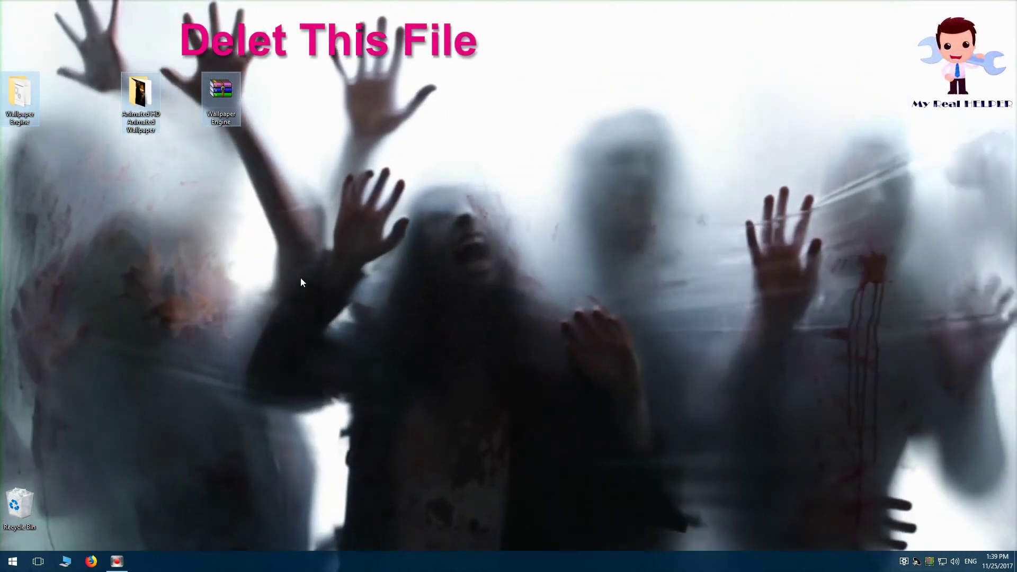
key(Delete)
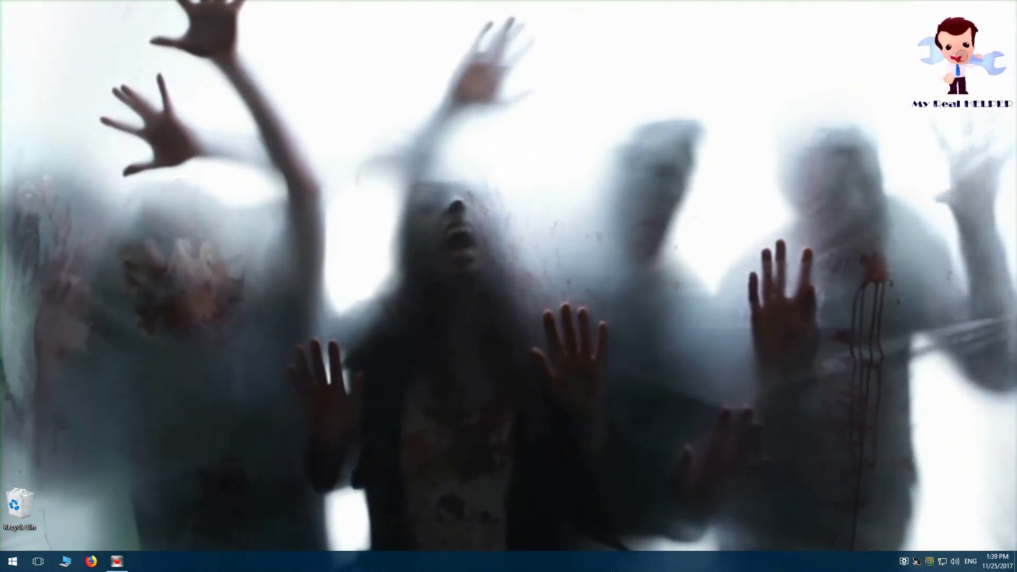
Change the Windows accent color to dark gray in the Personalization settings and close Settings.
right_click(592, 565)
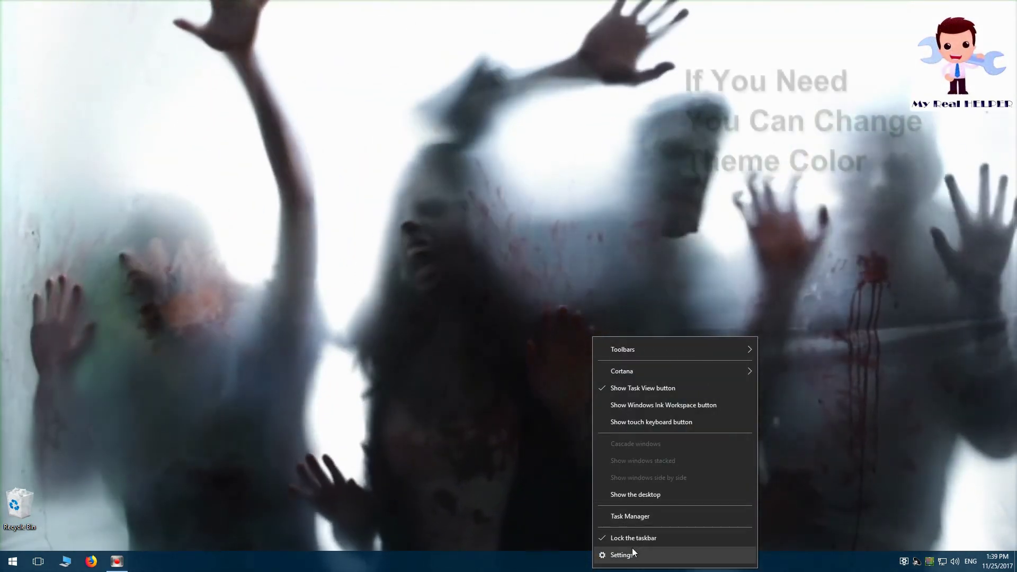
right_click(509, 437)
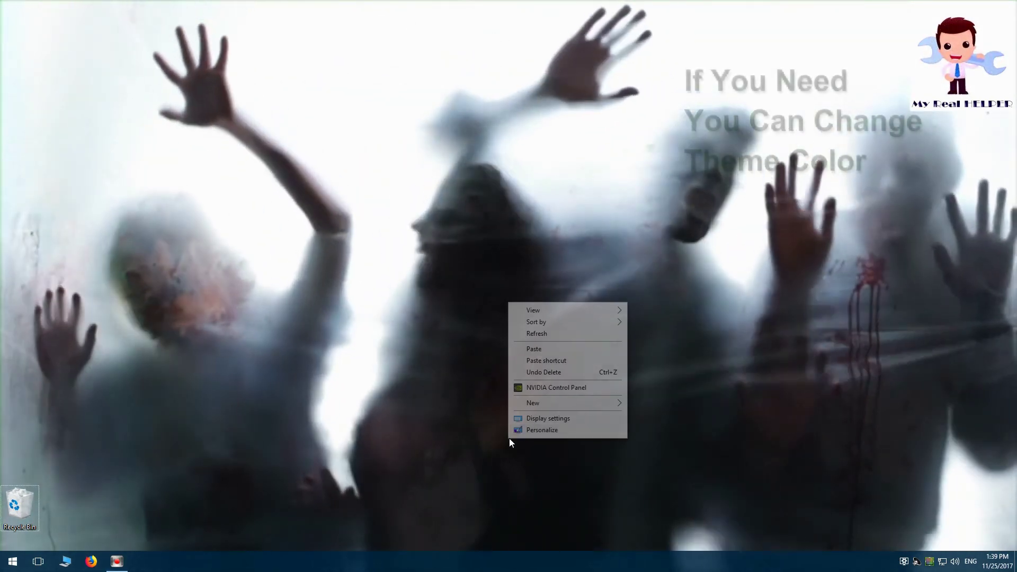
click(519, 429)
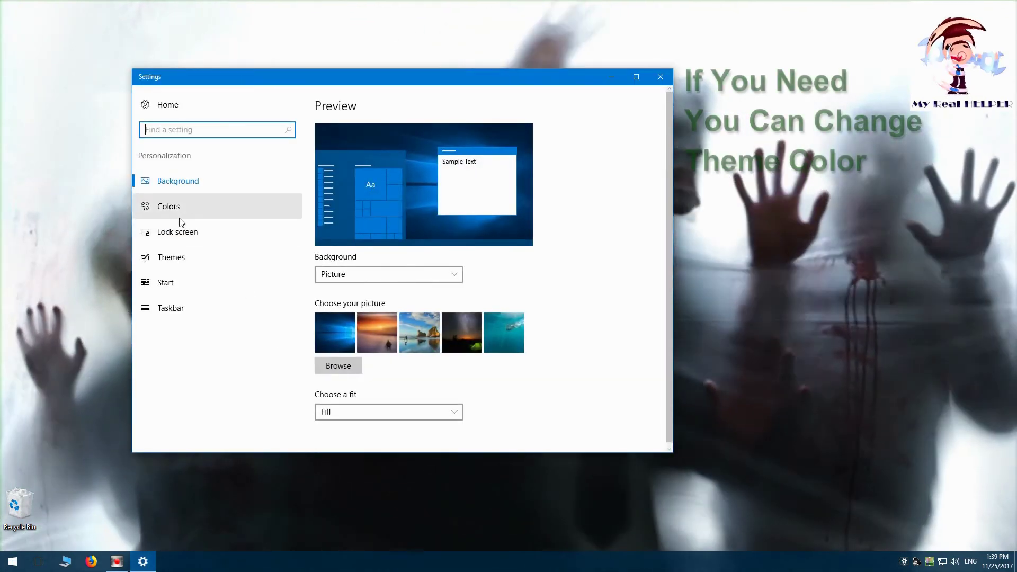
click(170, 257)
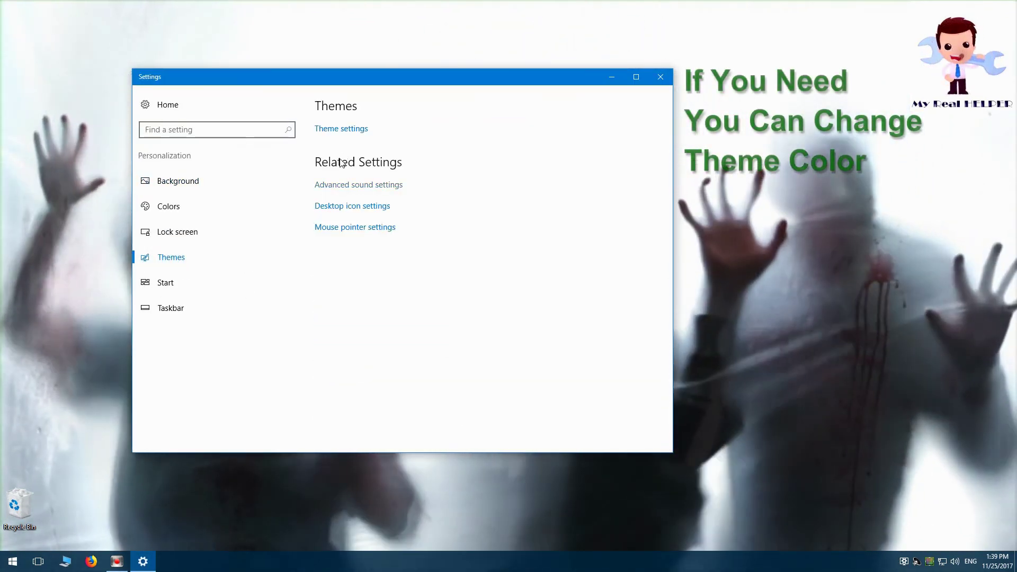
click(169, 206)
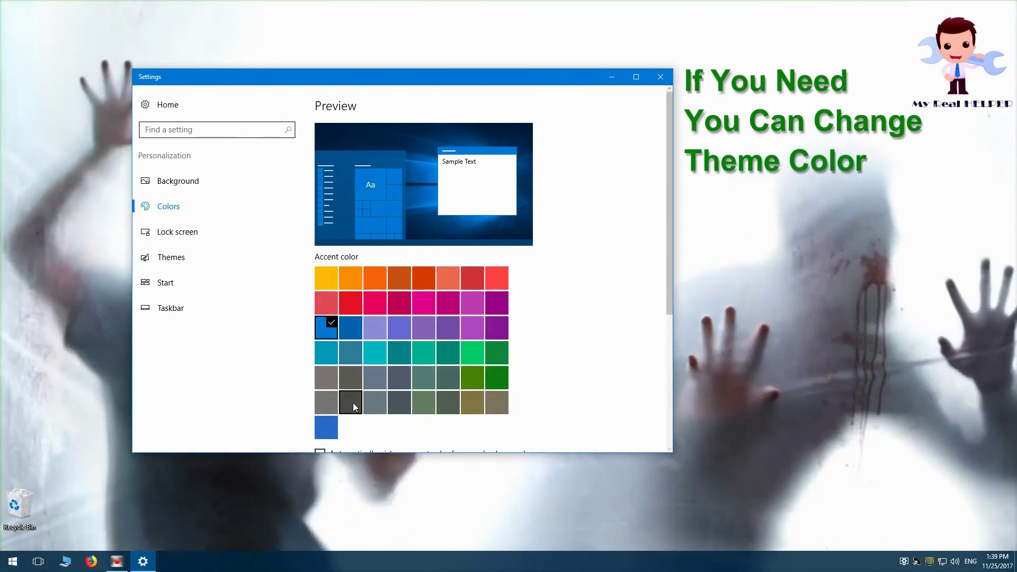
click(353, 406)
click(660, 77)
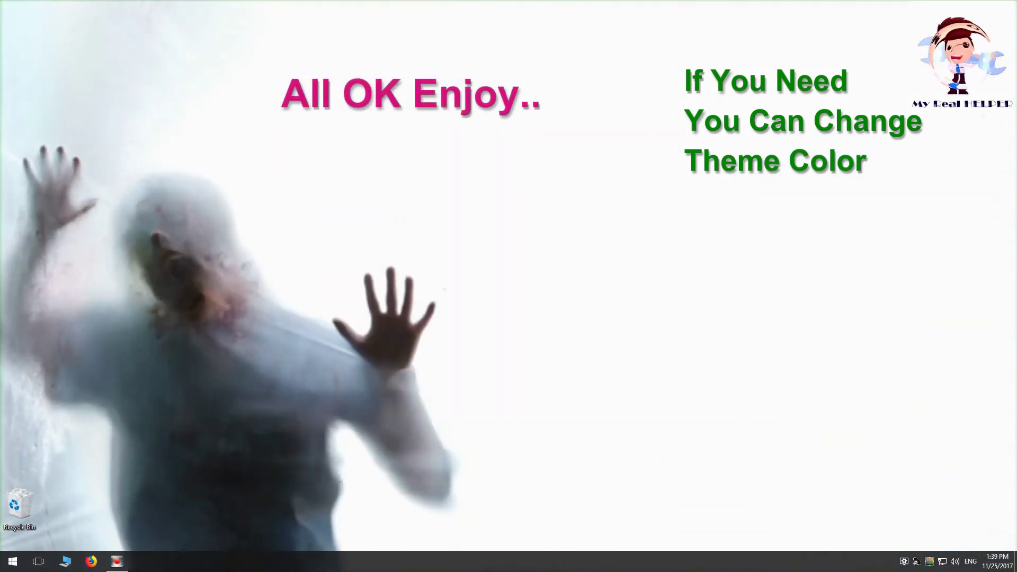